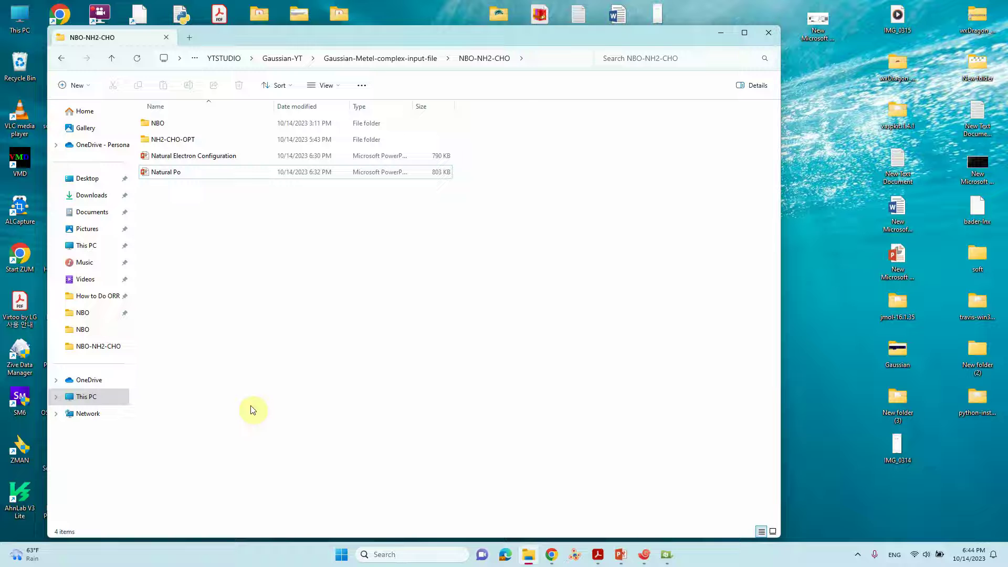
Open the NH2-CHO-OPT folder and launch GaussView from a 'gaus' Windows search.
double_click(163, 140)
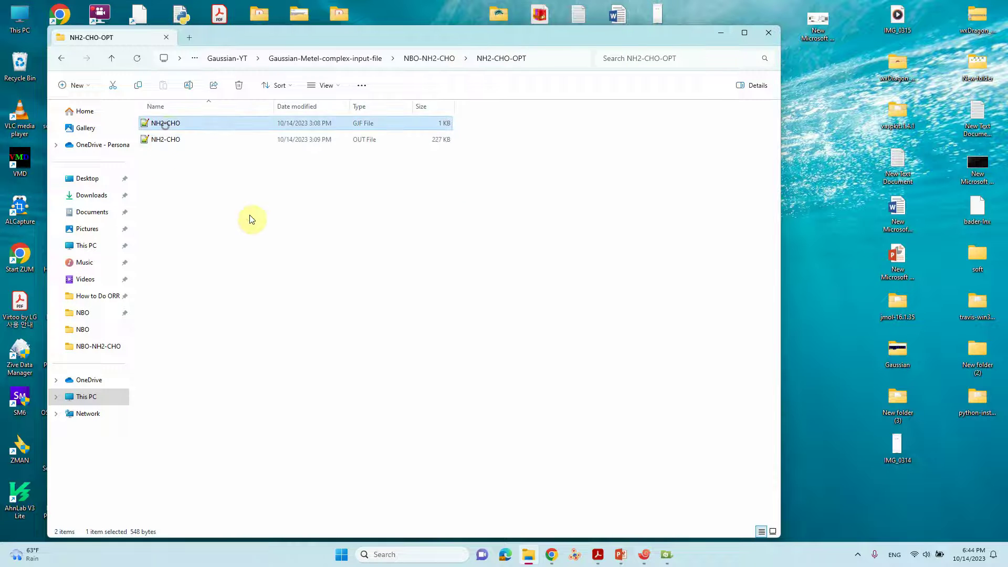
left_click(415, 555)
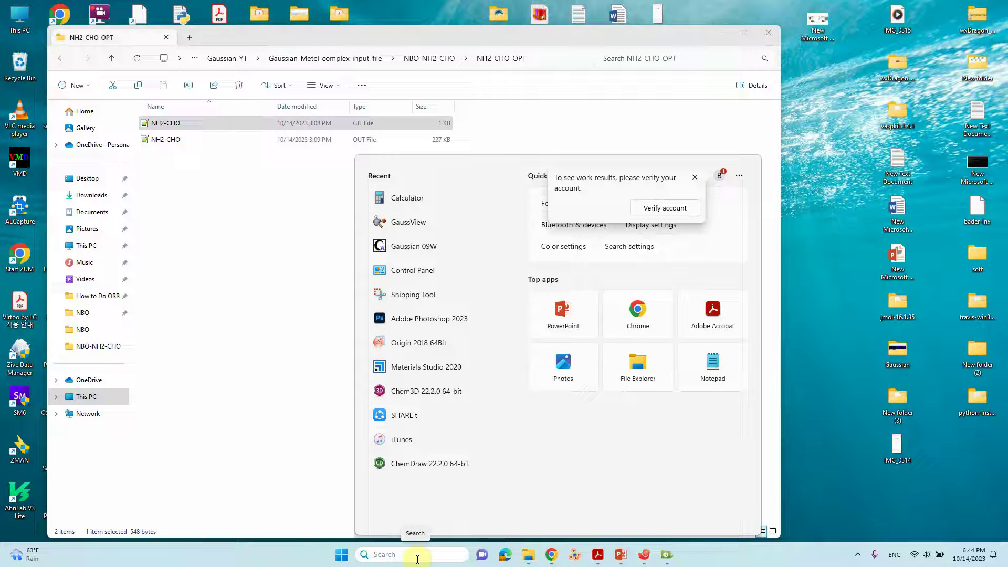
type("gaus")
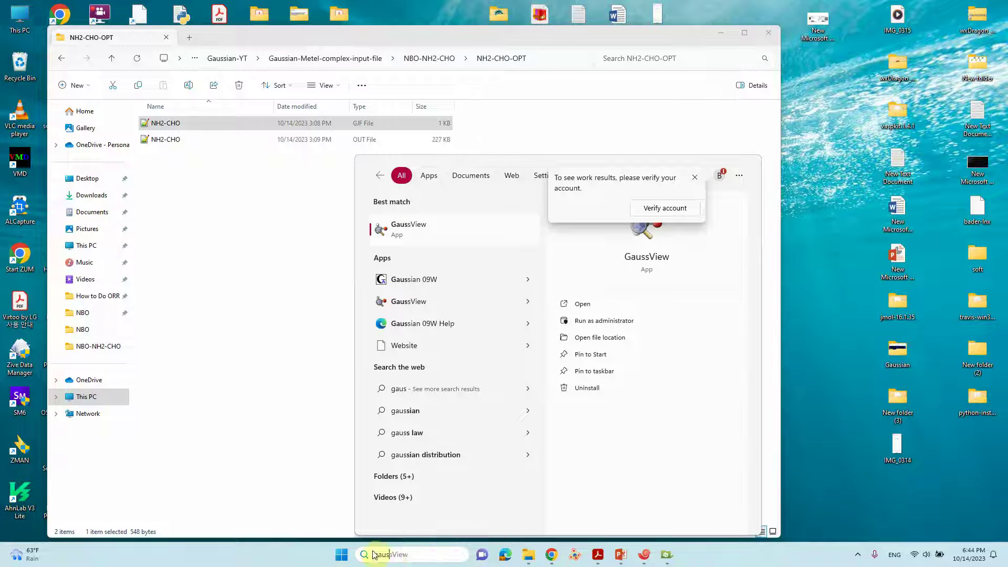
left_click(400, 229)
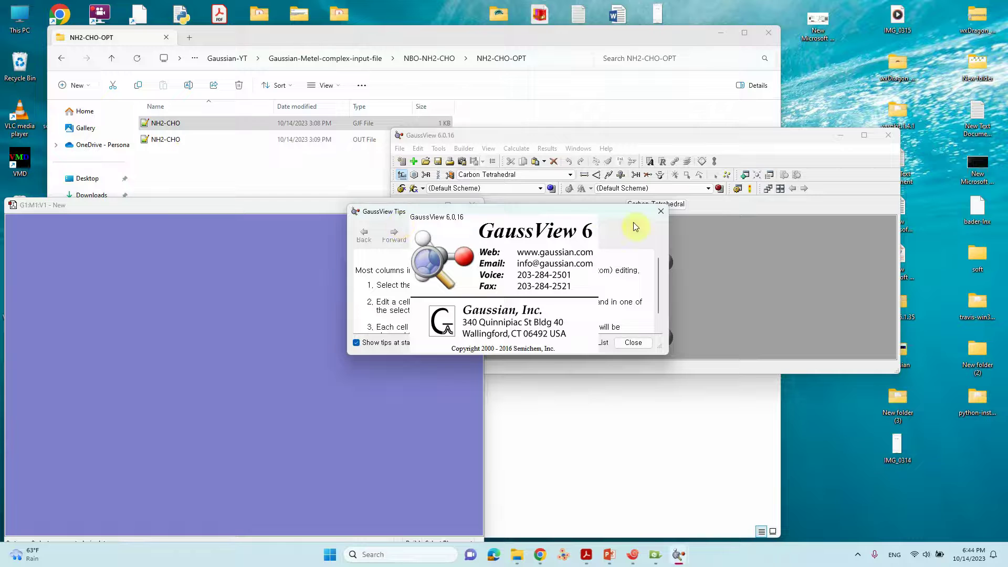
Clear GaussView's startup windows, load the NH2-CHO .gjf input and rotate the formamide molecule.
left_click(661, 211)
left_click(473, 205)
left_click_drag(530, 141, 625, 131)
left_click(164, 126)
left_click_drag(163, 128, 653, 270)
left_click_drag(358, 393, 147, 433)
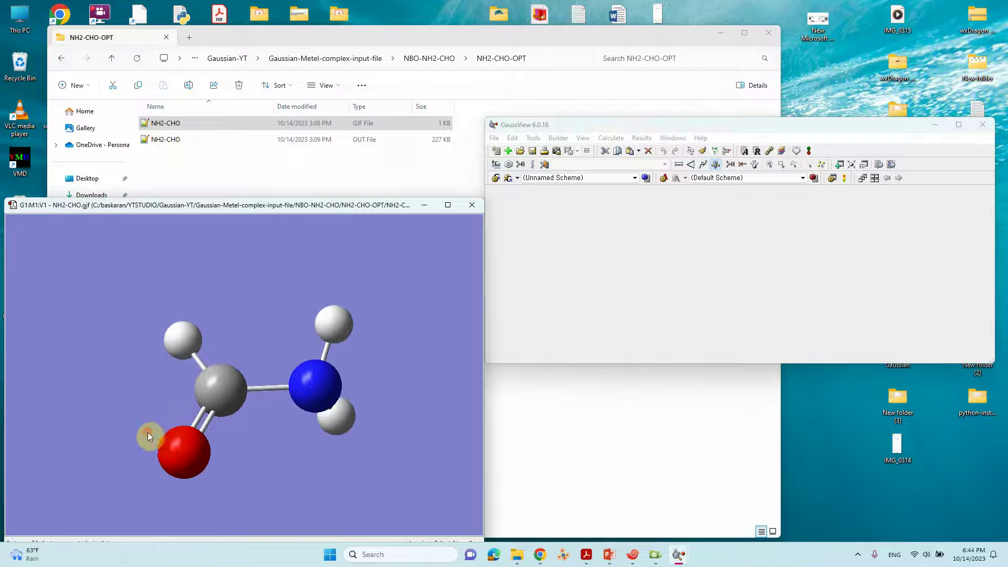
left_click_drag(299, 389, 322, 405)
left_click_drag(275, 451, 258, 404)
Replace it with the NH2-CHO .out file and rotate the optimized structure.
left_click(471, 206)
left_click_drag(213, 140, 609, 259)
mouse_move(338, 373)
left_mouse_down()
mouse_move(315, 306)
mouse_move(326, 378)
mouse_move(330, 366)
mouse_move(310, 399)
mouse_move(338, 382)
mouse_move(324, 377)
left_mouse_up()
left_click_drag(292, 321, 349, 343)
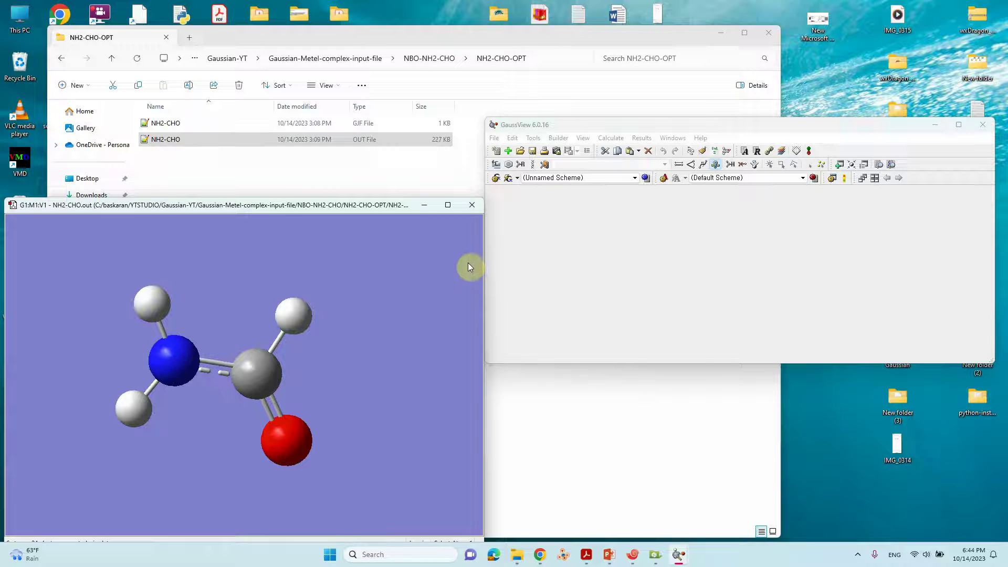
Animate the first mode from Results > Vibrations, then close the table and molecule window.
left_click(641, 138)
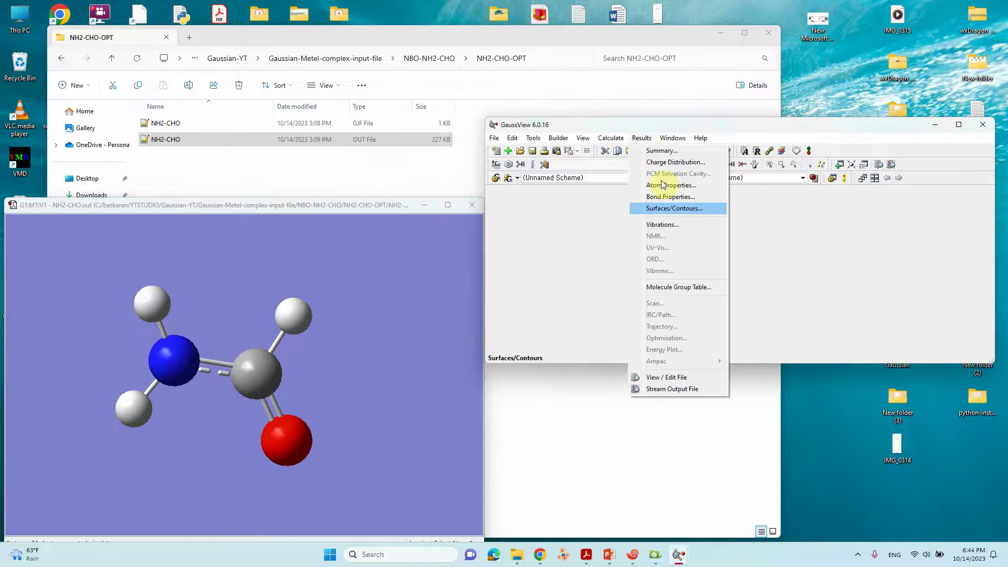
left_click(668, 225)
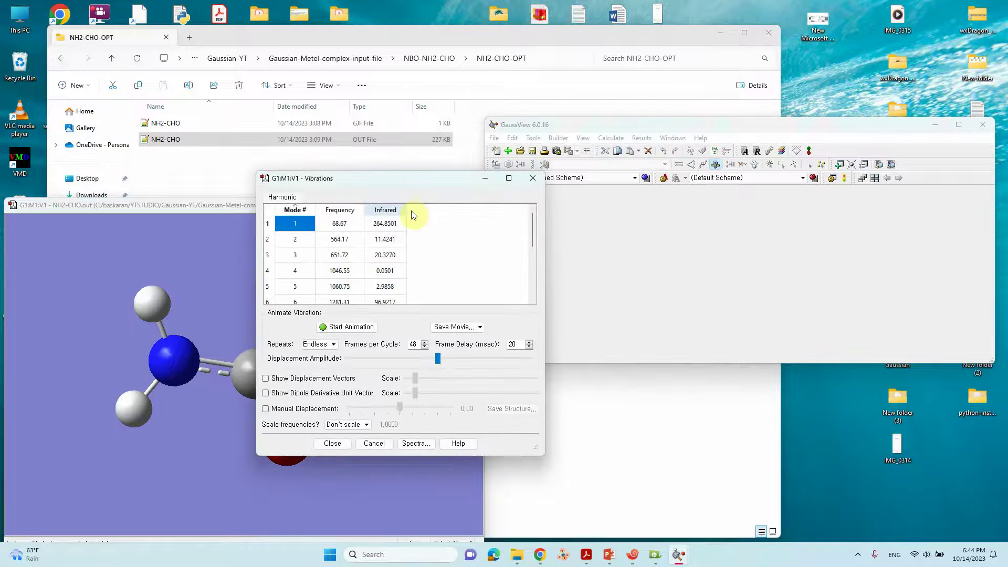
left_click_drag(417, 178, 693, 138)
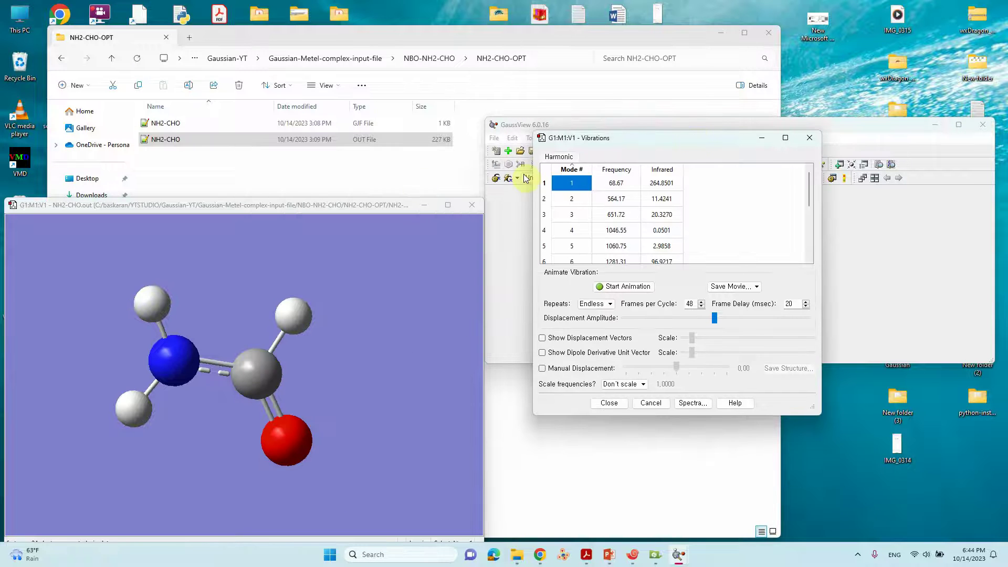
left_click_drag(310, 205, 431, 107)
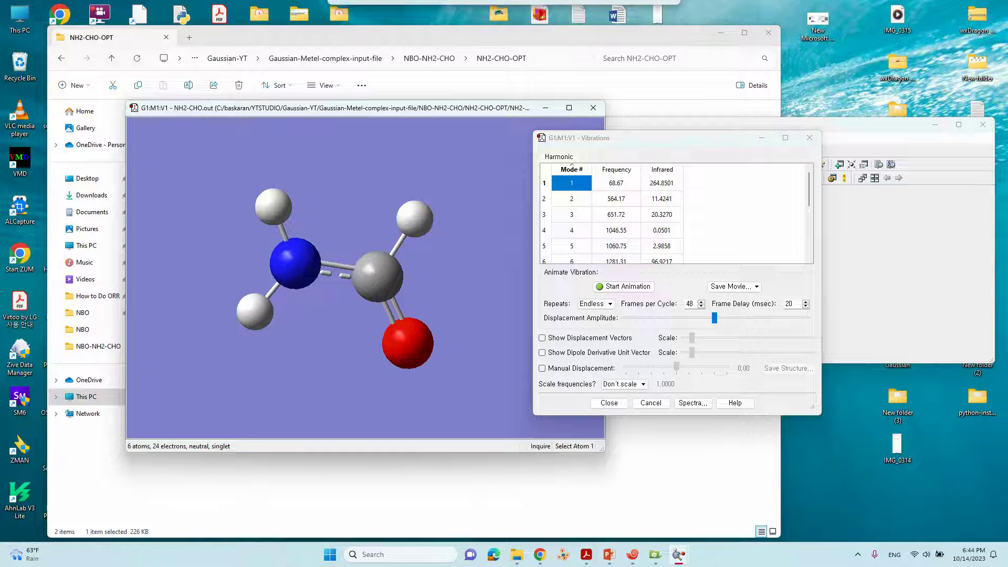
left_click(627, 287)
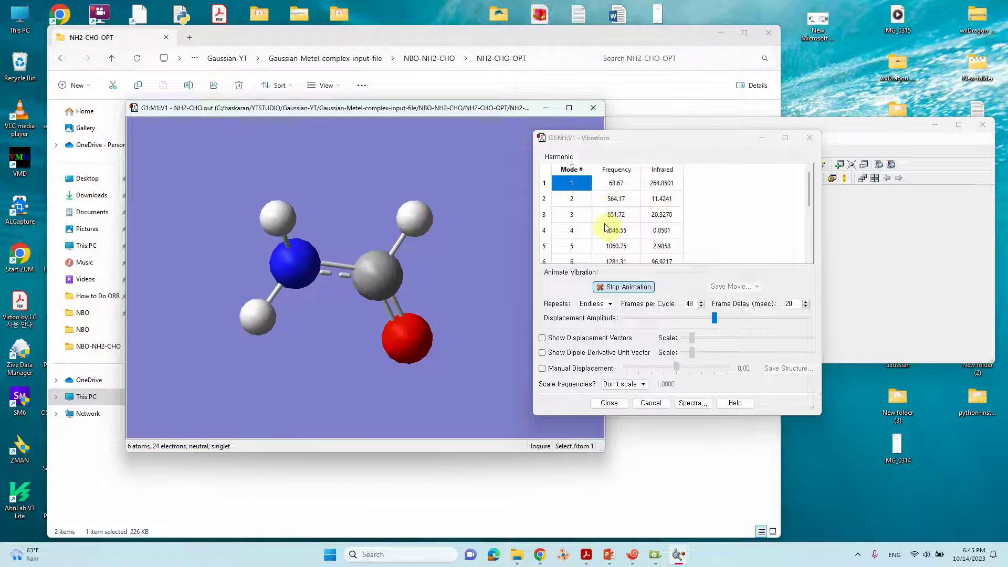
left_click(809, 138)
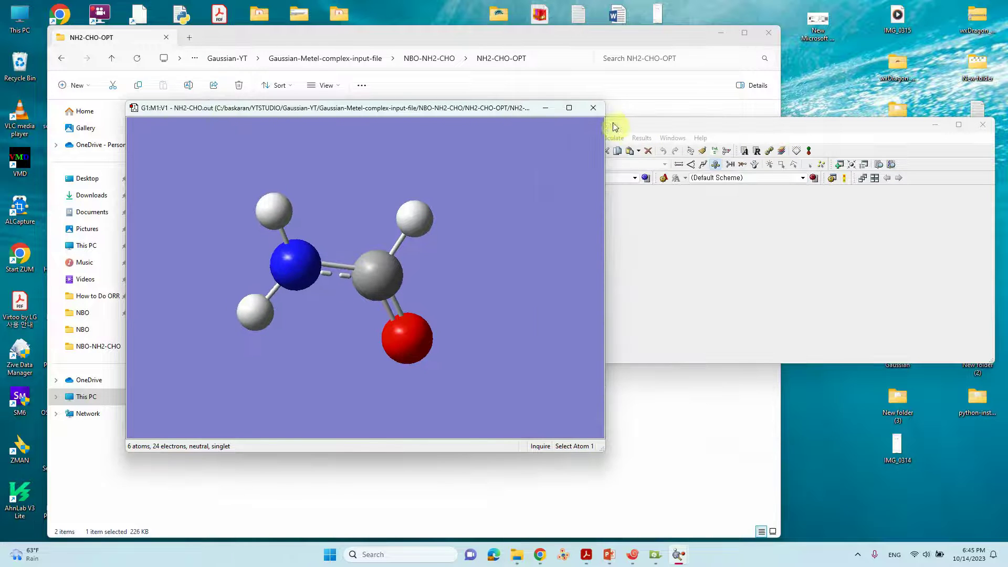
left_click(598, 111)
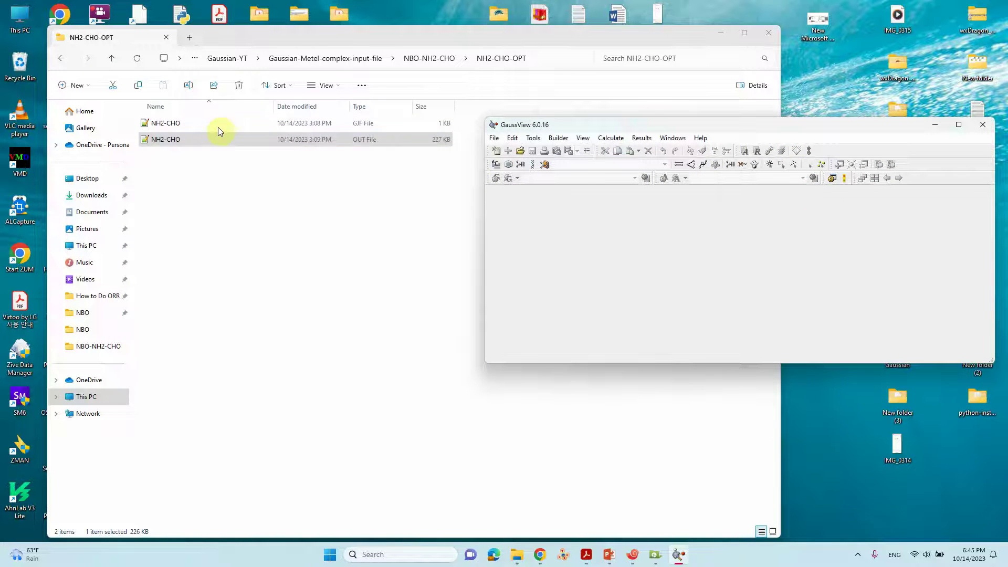
Open NH2-CHO-NBO.gjf from the NBO folder in Notepad++.
left_click(112, 58)
double_click(165, 124)
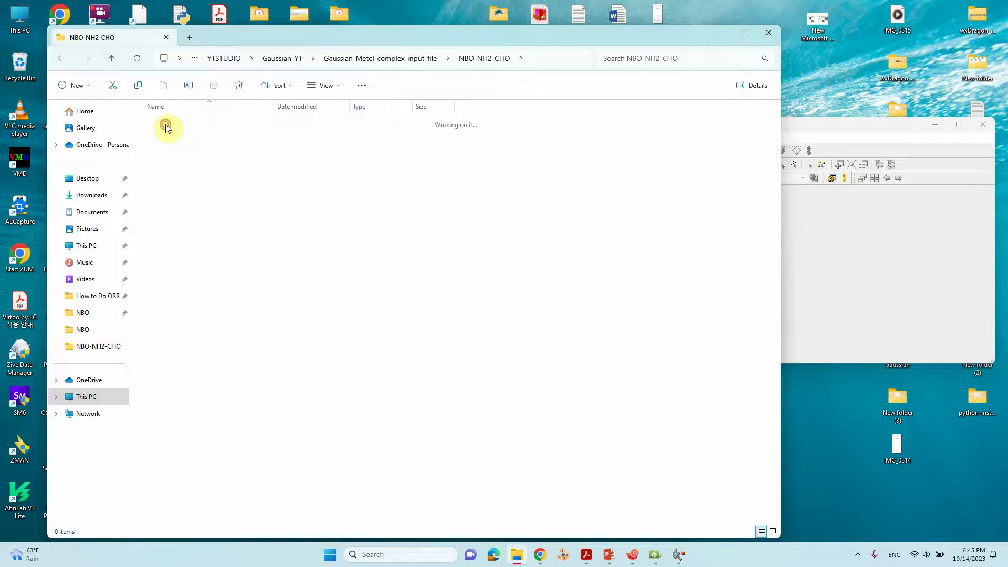
left_click(177, 127)
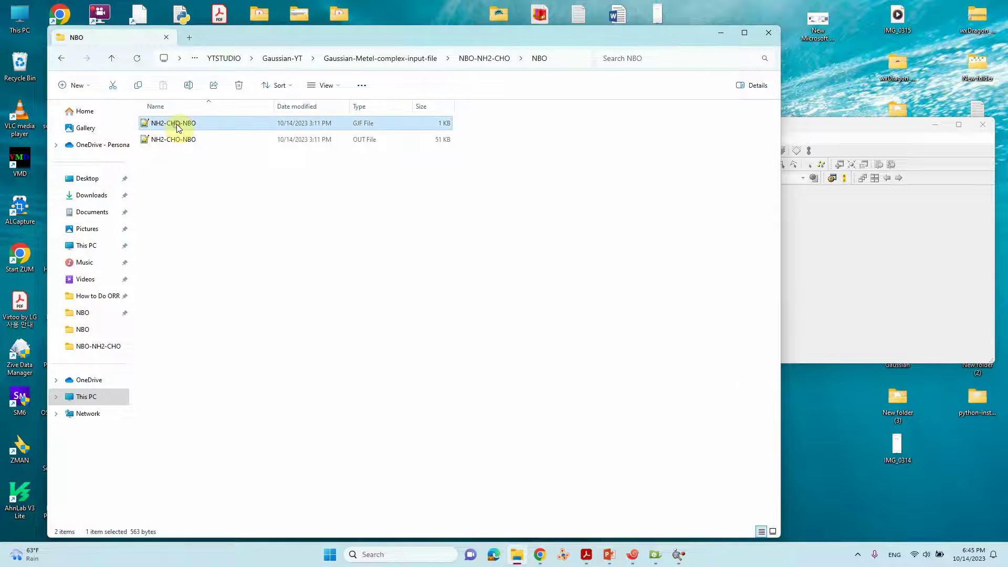
right_click(177, 127)
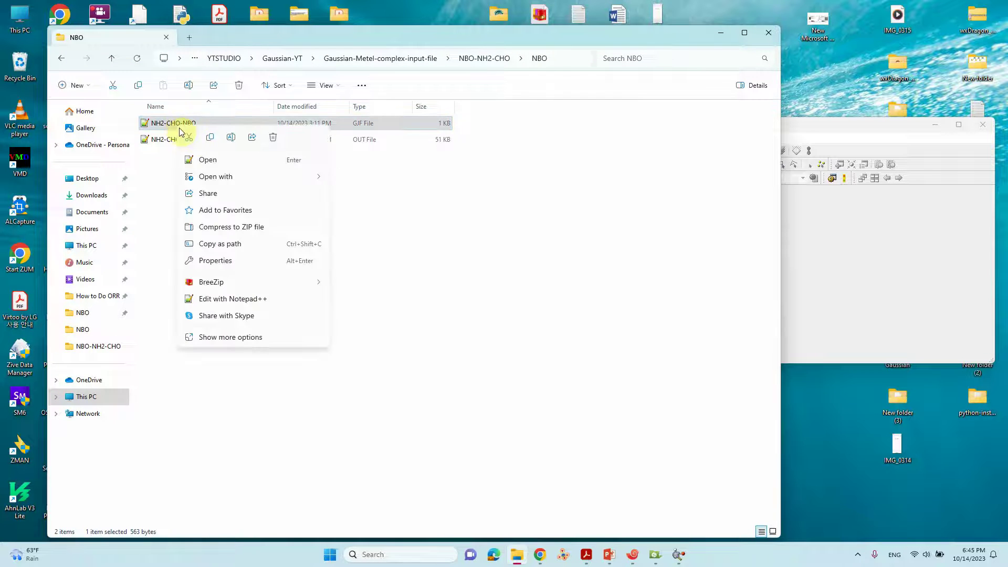
left_click(202, 157)
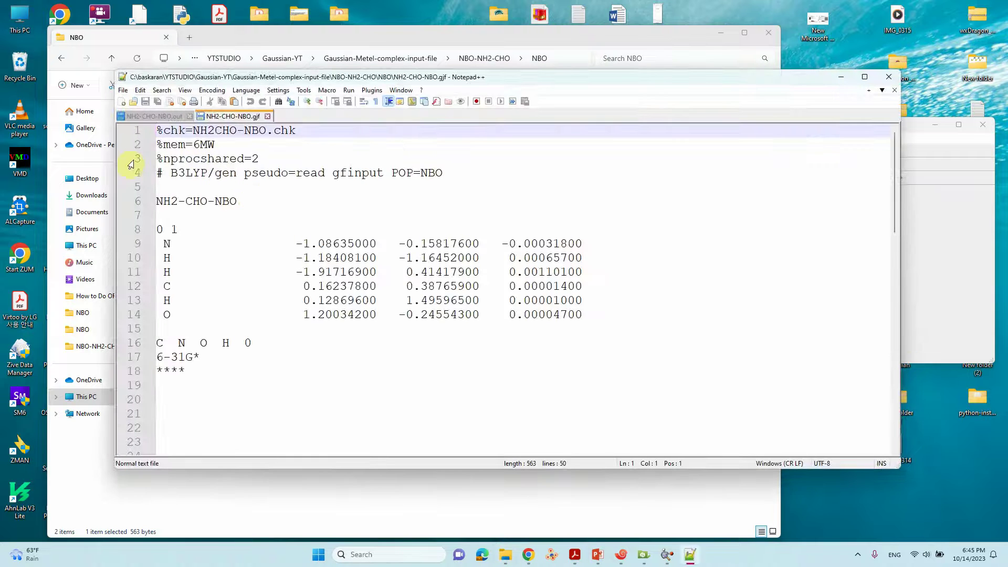
Review the %mem=6MW, processor count and B3LYP route line with POP=NBO.
left_click(207, 145)
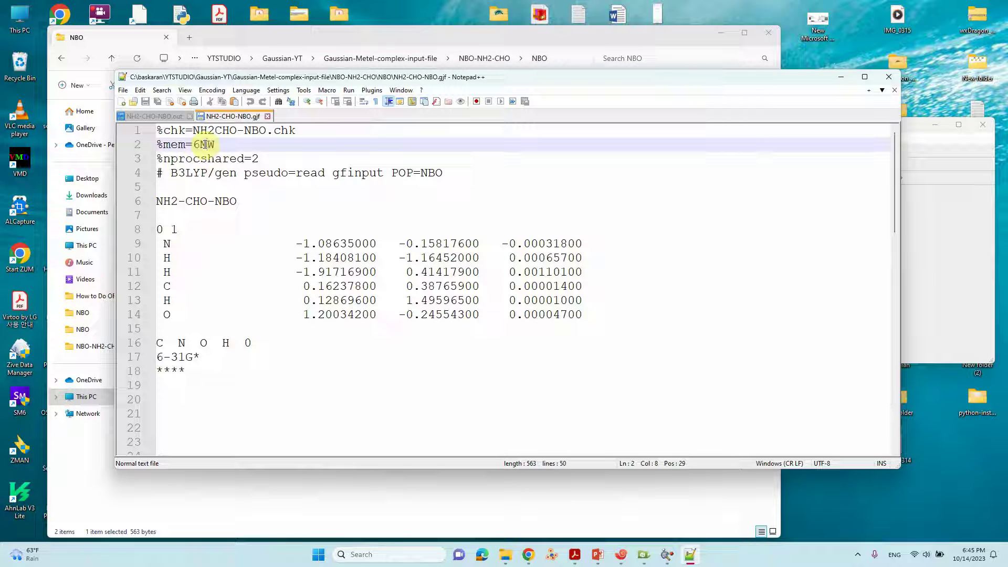
left_click(255, 159)
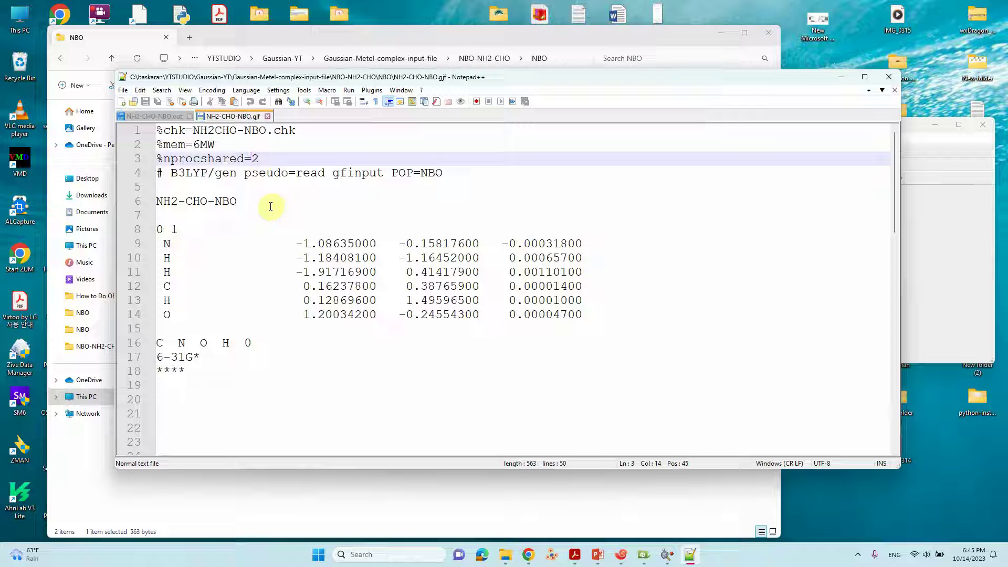
left_click_drag(163, 145, 263, 164)
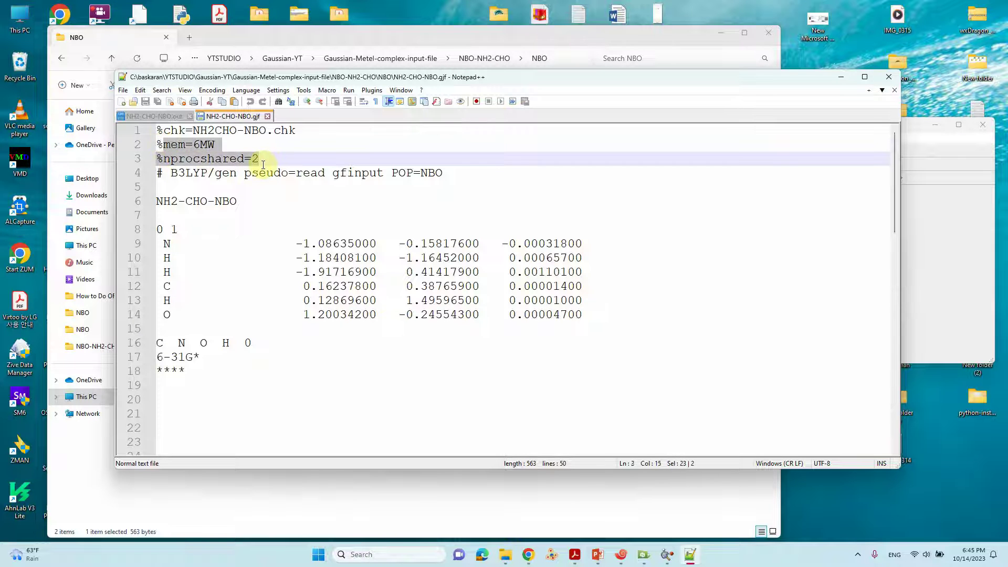
left_click(200, 145)
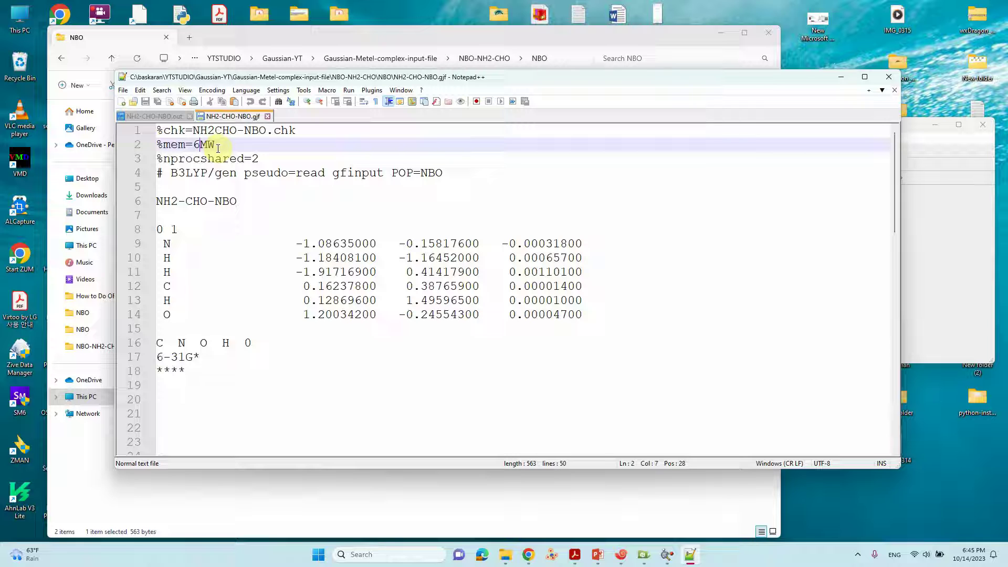
left_click(261, 157)
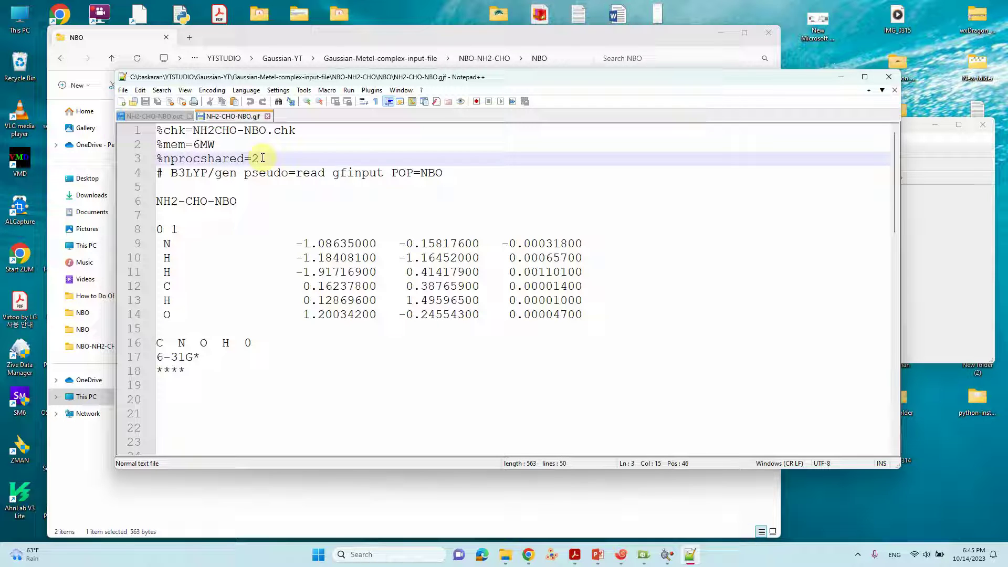
left_click(257, 172)
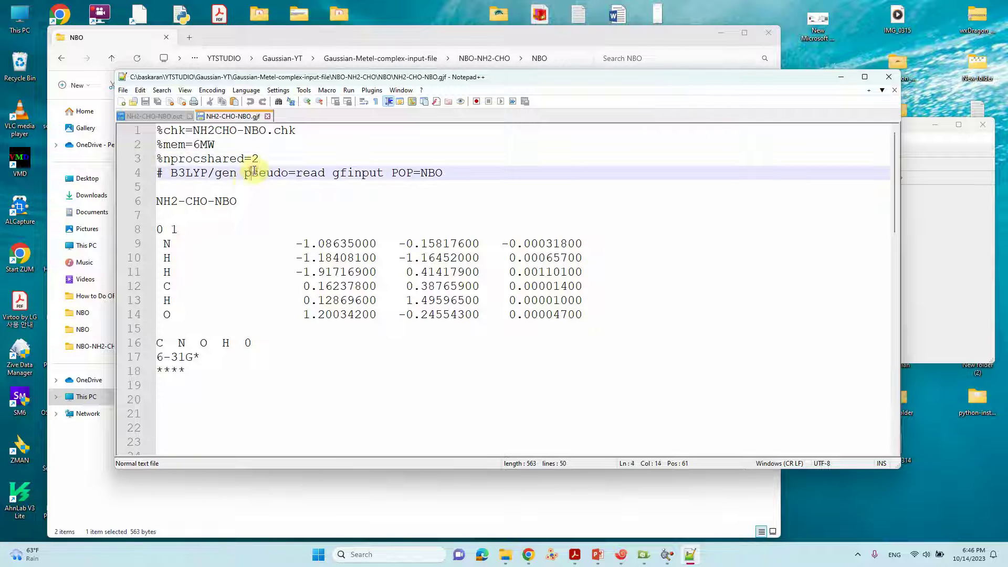
left_click(170, 174)
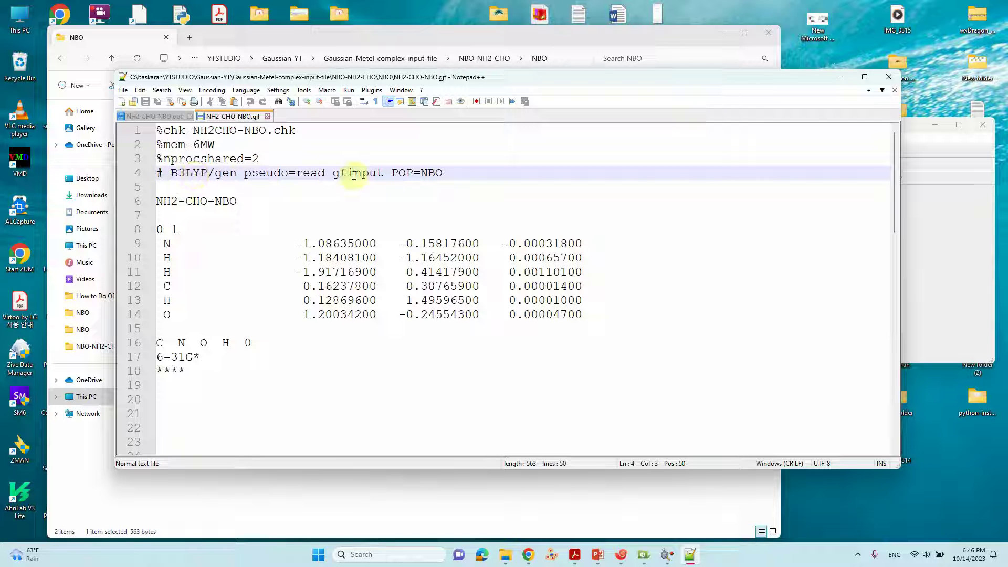
left_click_drag(392, 174, 440, 173)
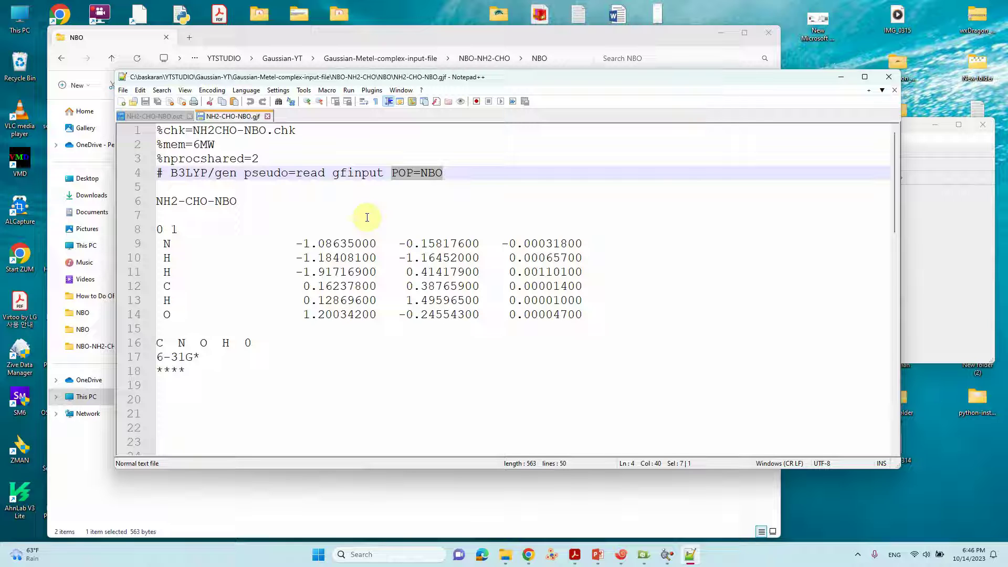
Check the title line and the charge 0, multiplicity 1 on line 8.
left_click(205, 201)
left_click(162, 229)
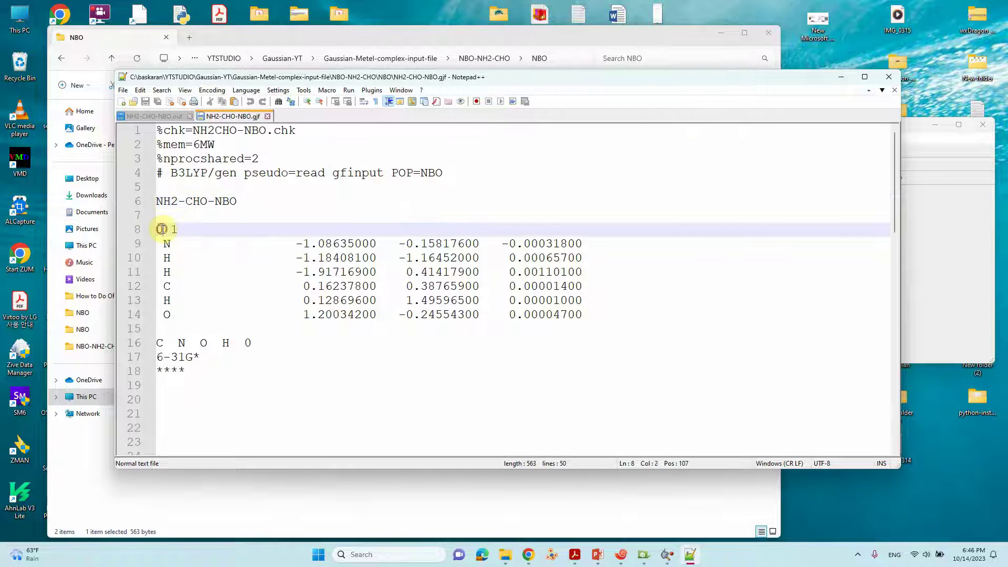
left_click_drag(162, 229, 156, 229)
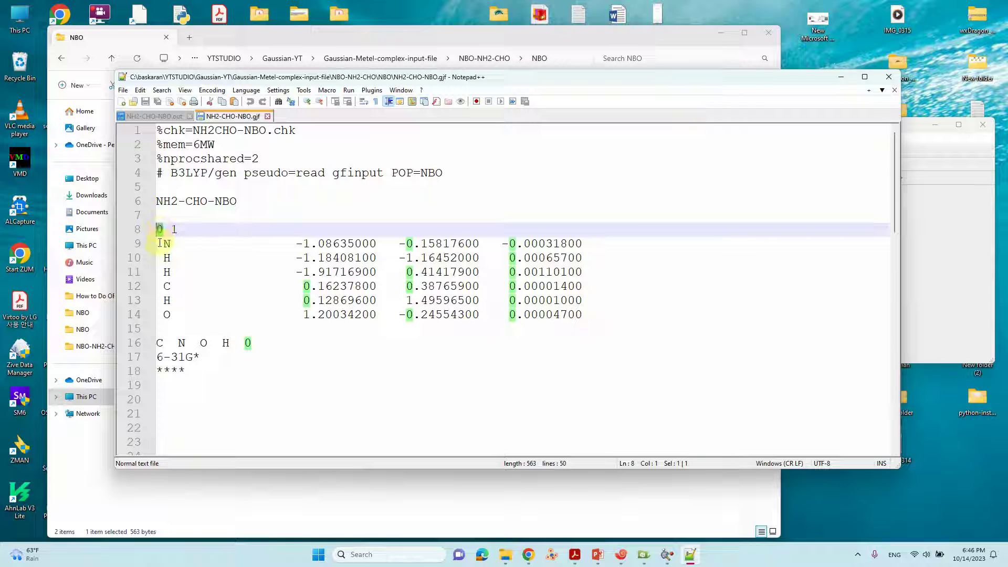
left_click(176, 229)
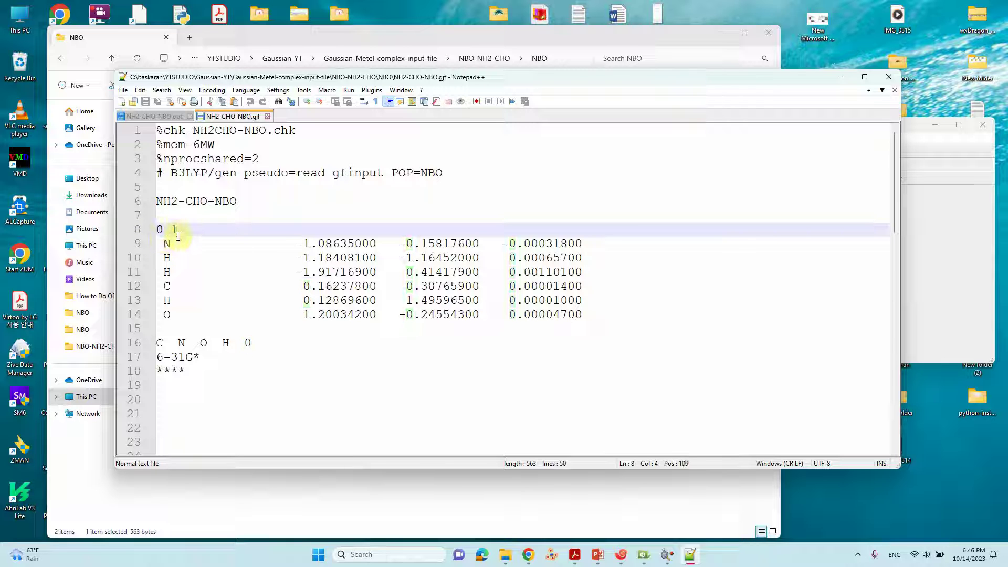
Check the 6-31G* basis set, then minimize Notepad++ and bring GaussView forward.
scroll(178, 236, "down", 1)
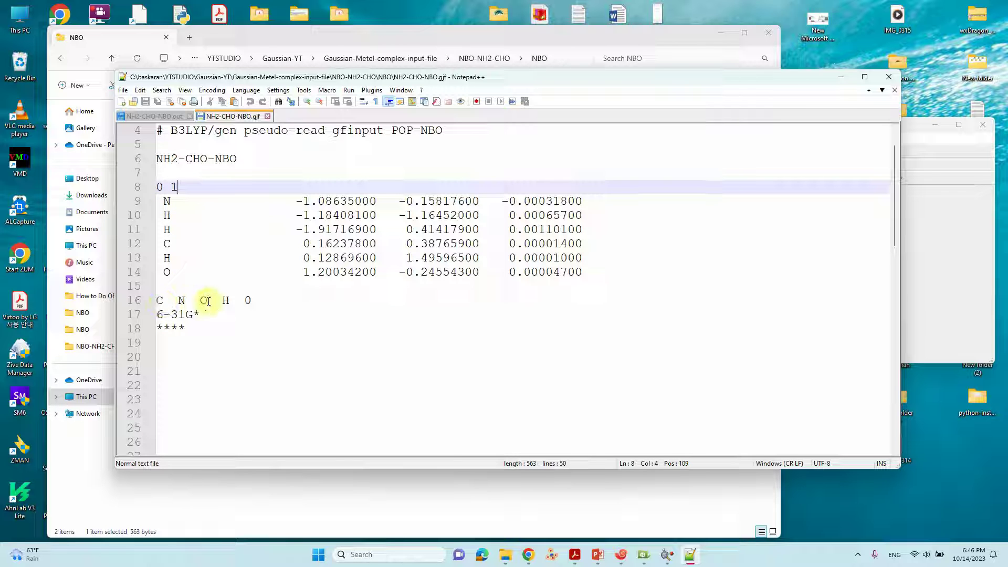
left_click_drag(203, 315, 151, 315)
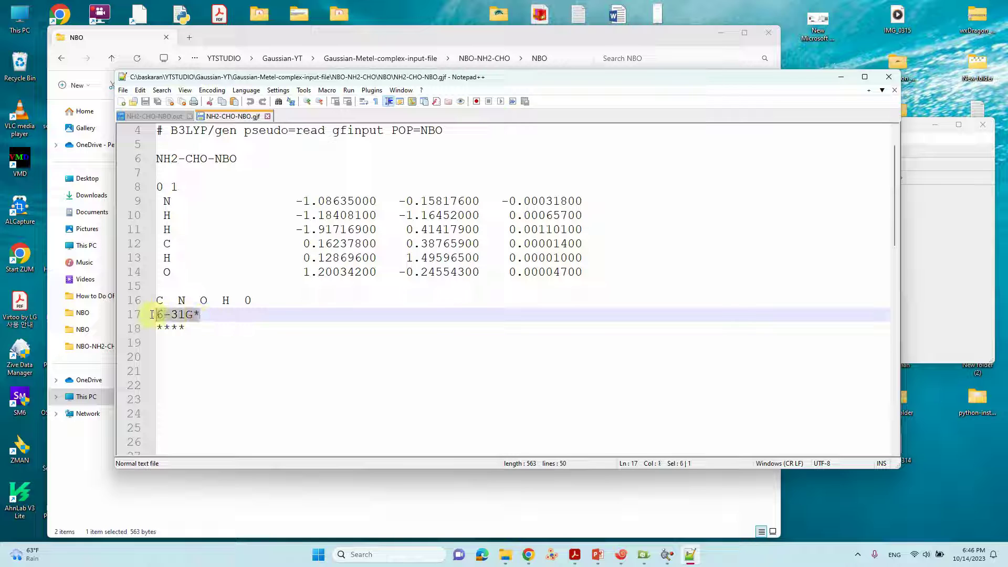
left_click(185, 328)
scroll(225, 329, "up", 1)
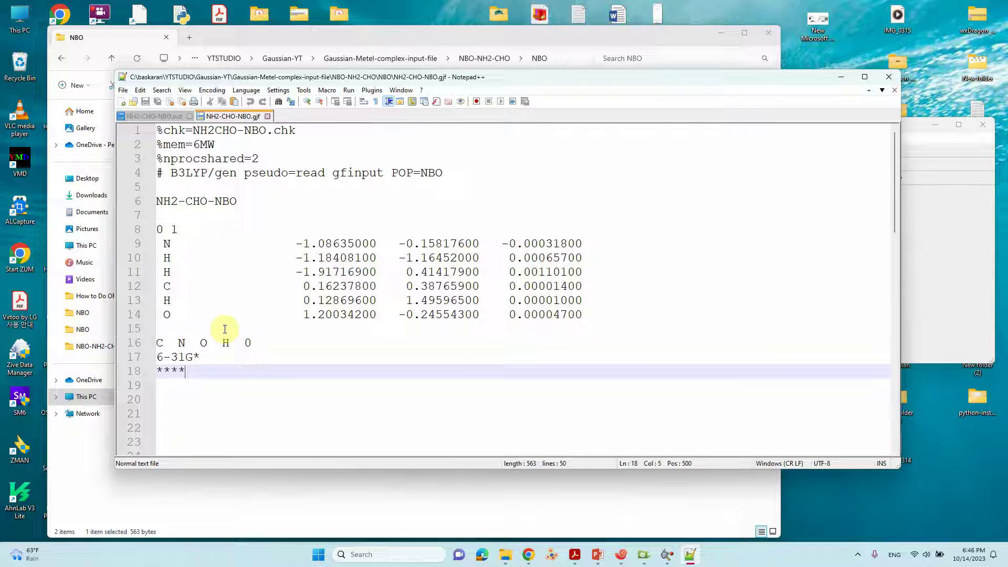
left_click(841, 78)
left_click(846, 259)
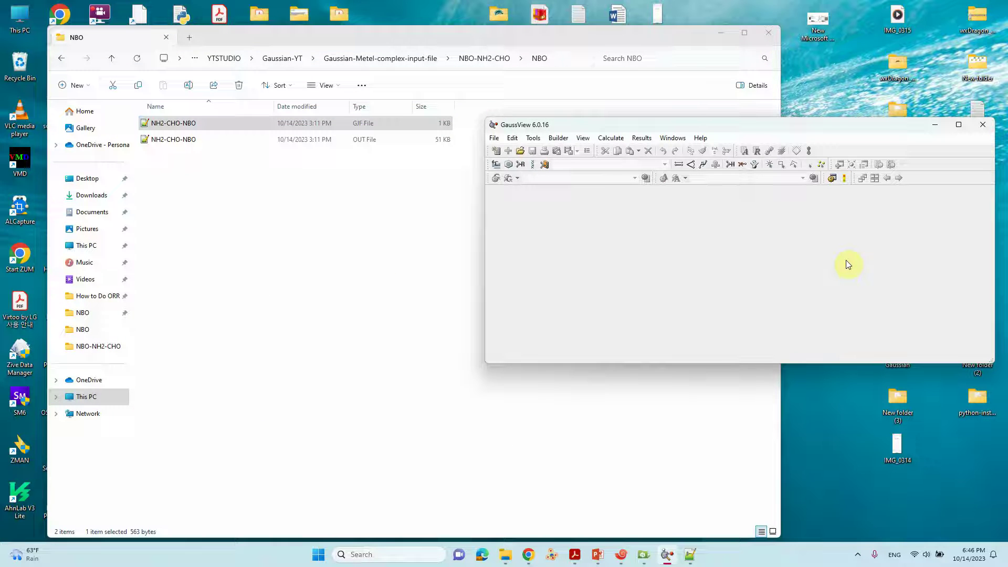
Open NH2-CHO-NBO.out from the NBO folder in Notepad++.
left_click(234, 254)
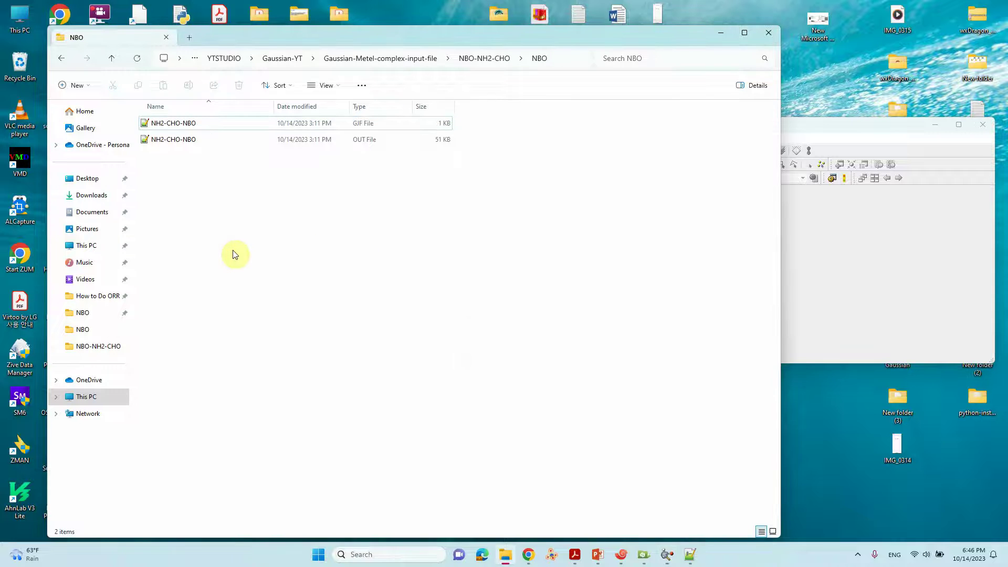
left_click(185, 141)
right_click(185, 141)
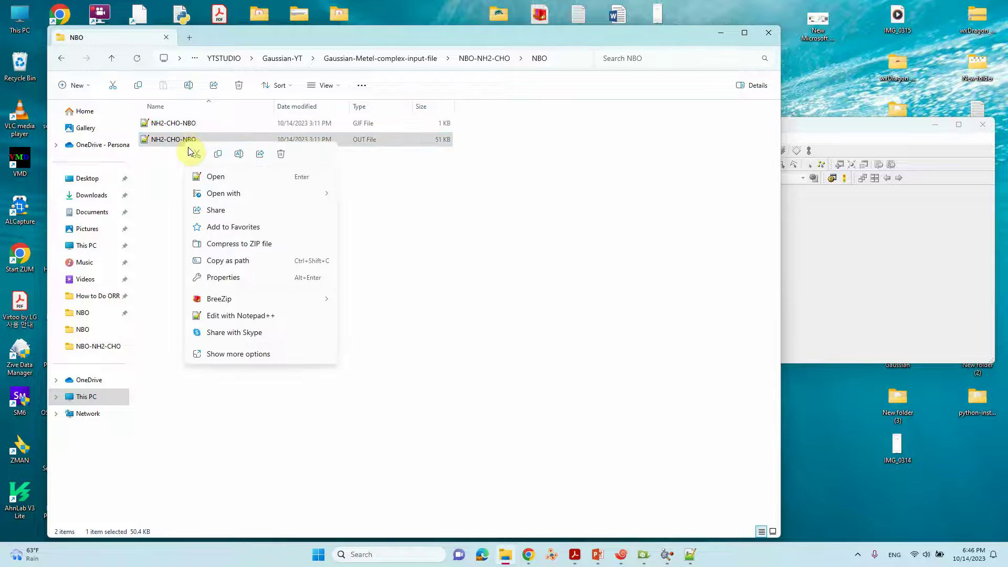
left_click(210, 176)
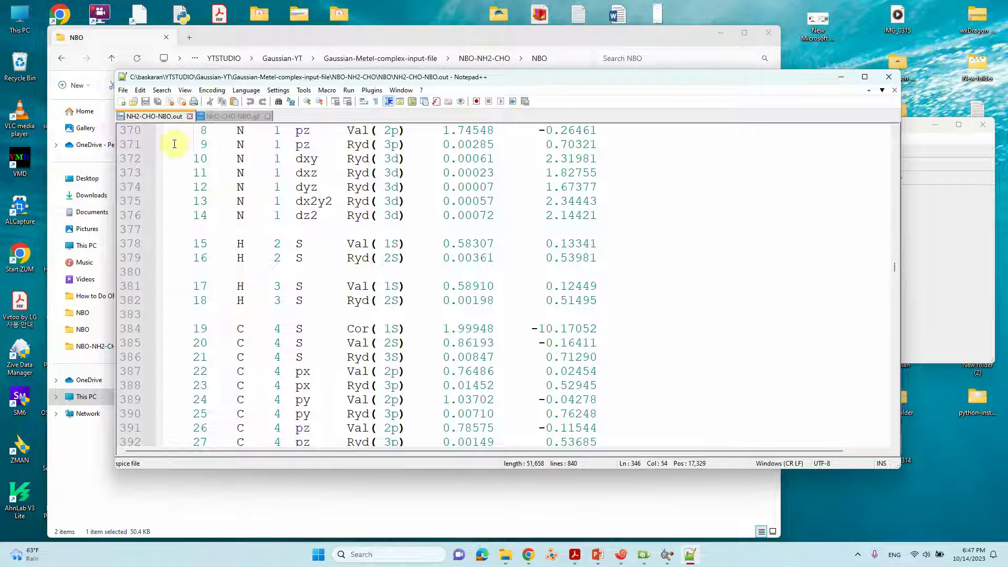
Close the .gjf tab, scroll to the top and maximize Notepad++.
left_click(268, 116)
scroll(255, 209, "up", 20)
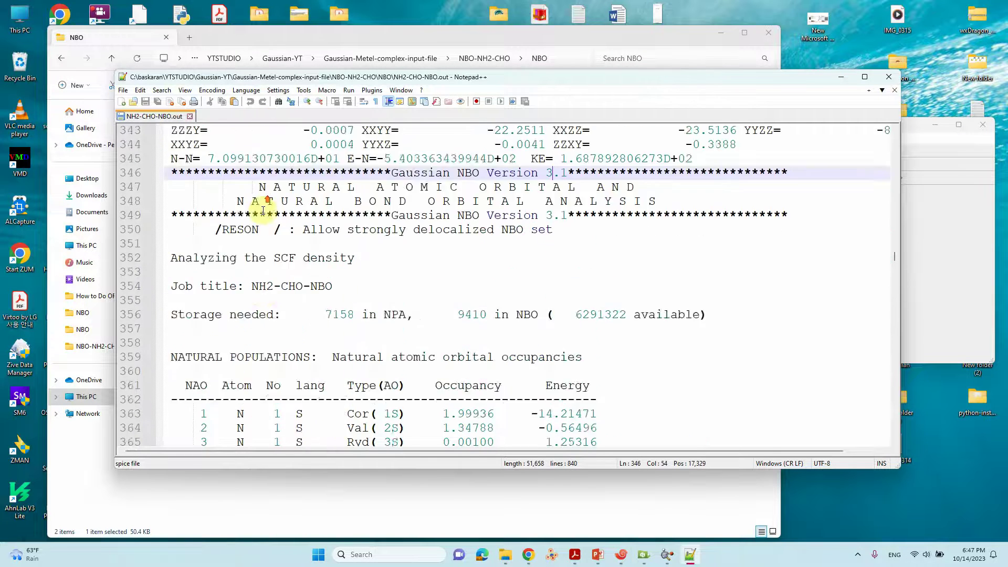
left_click(893, 251)
scroll(897, 209, "up", 20)
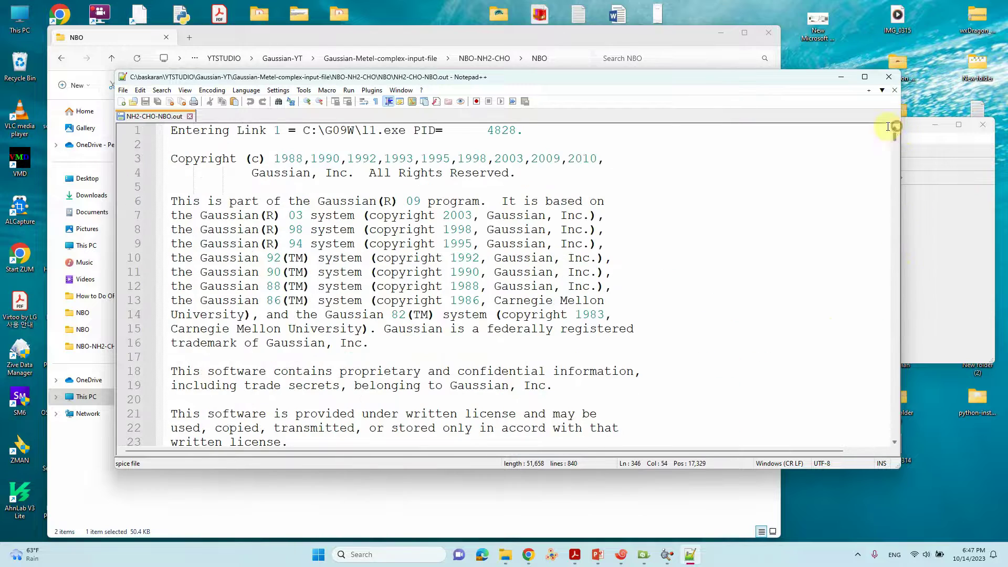
left_click(865, 77)
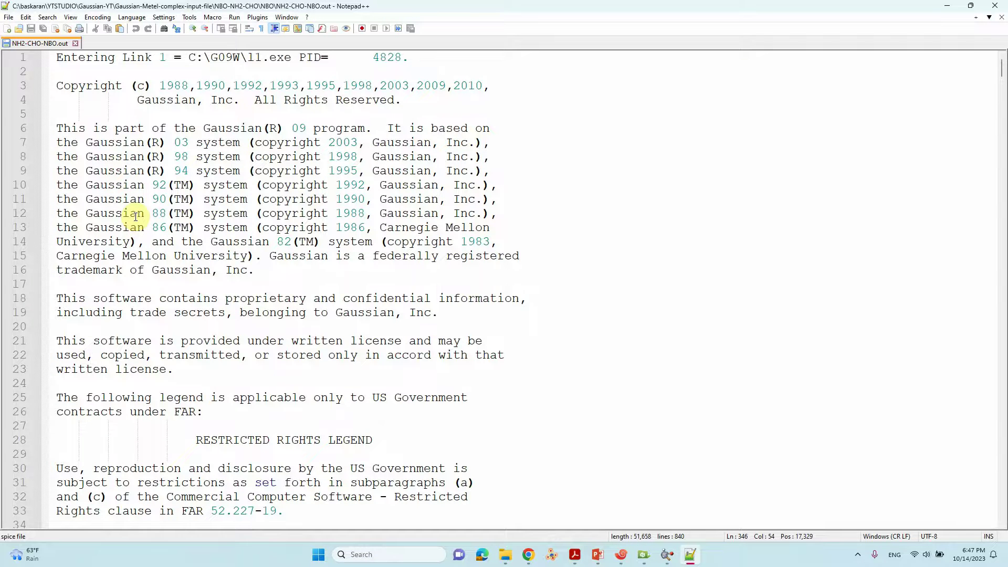
Scroll to the Gaussian NBO Version header and highlight the NATURAL ATOMIC ORBITAL heading.
scroll(136, 217, "down", 20)
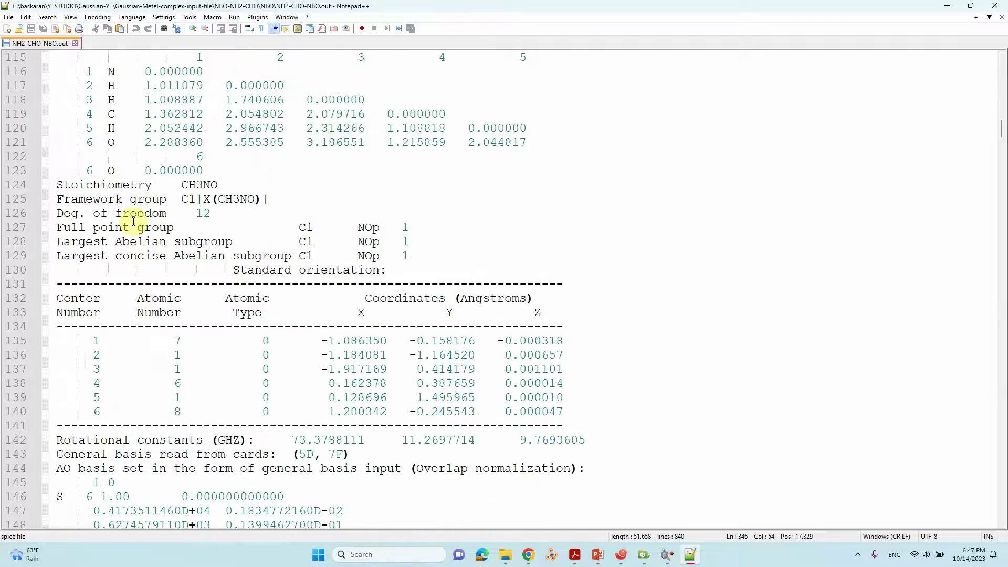
scroll(135, 224, "down", 20)
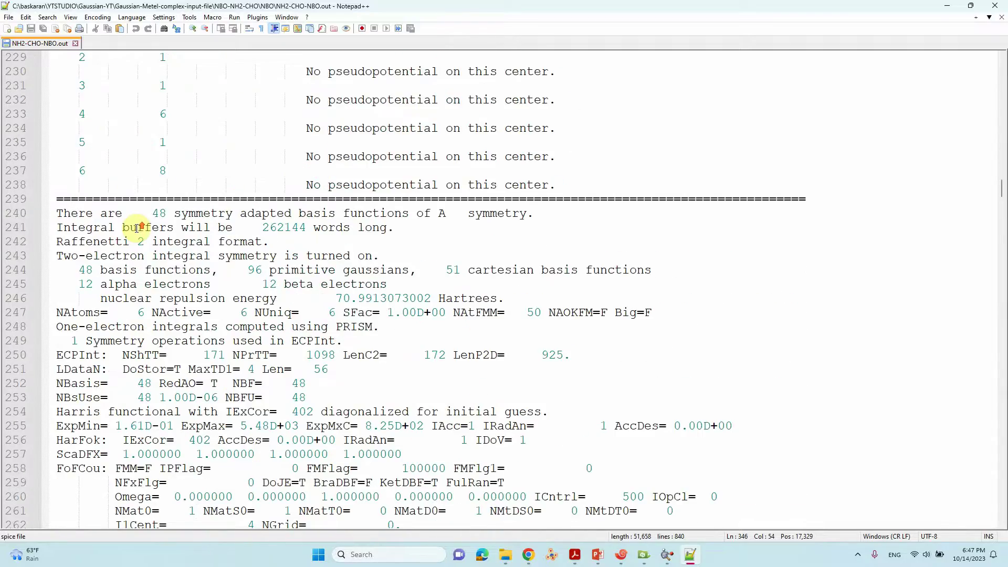
scroll(141, 229, "down", 15)
scroll(136, 226, "down", 2)
scroll(138, 228, "up", 2)
scroll(94, 174, "down", 3)
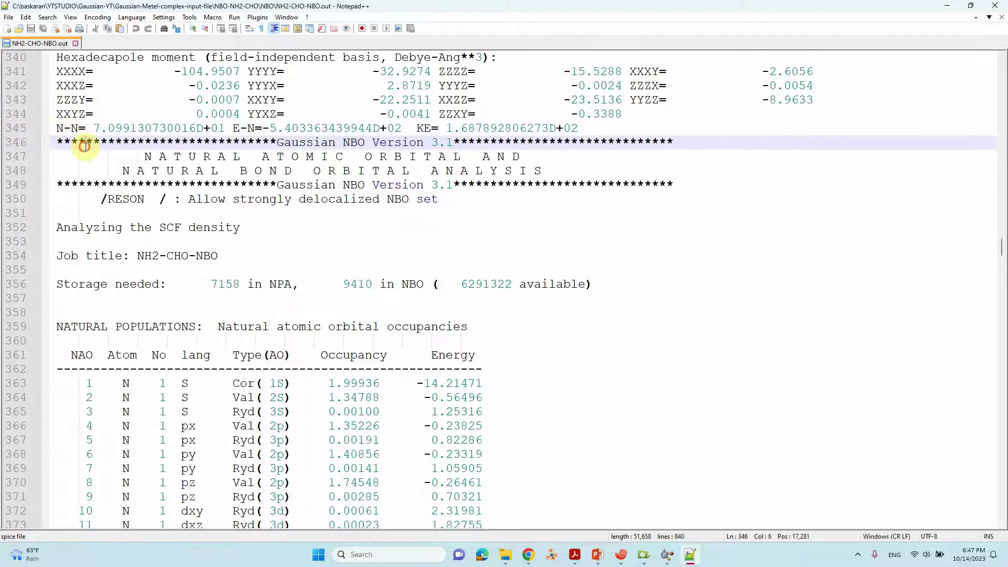
left_click_drag(270, 142, 453, 144)
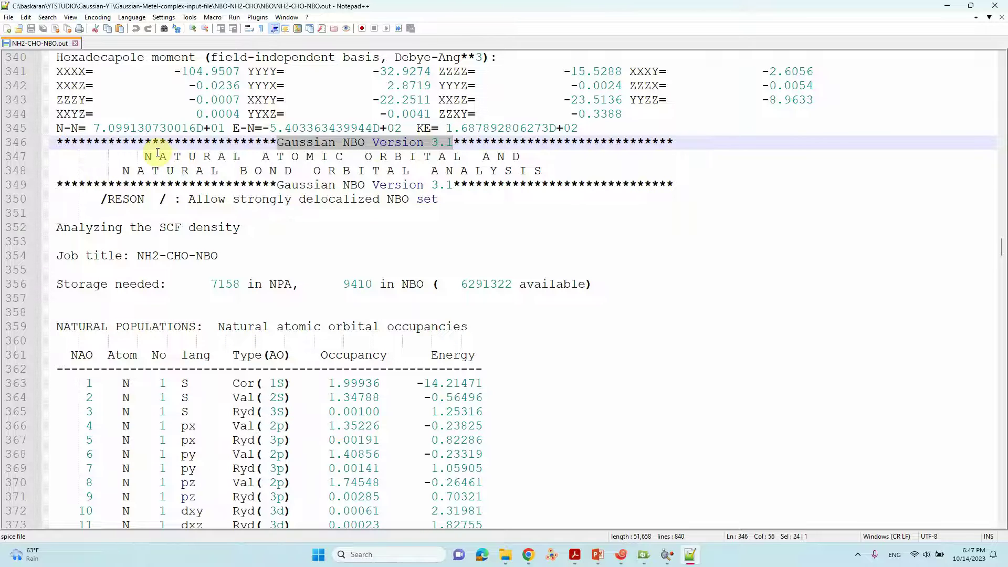
left_click_drag(145, 156, 461, 157)
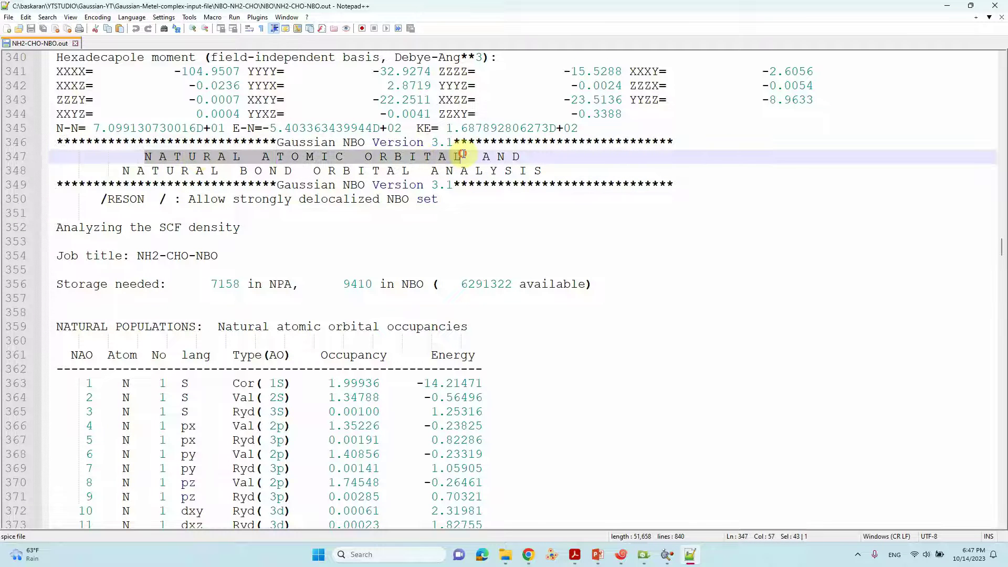
left_click(157, 171)
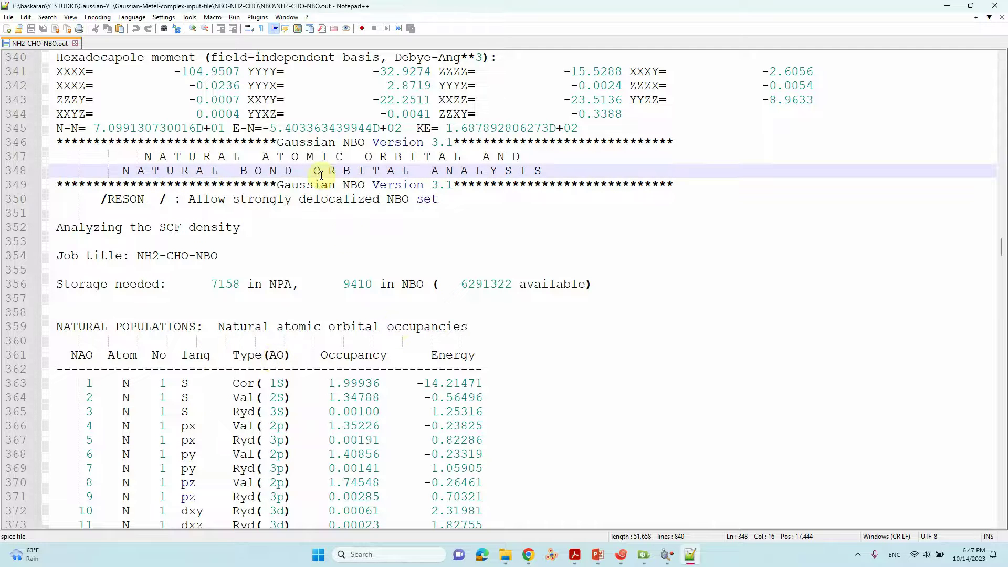
Find and highlight the Summary of Natural Population Analysis heading.
scroll(237, 249, "down", 7)
scroll(244, 250, "down", 11)
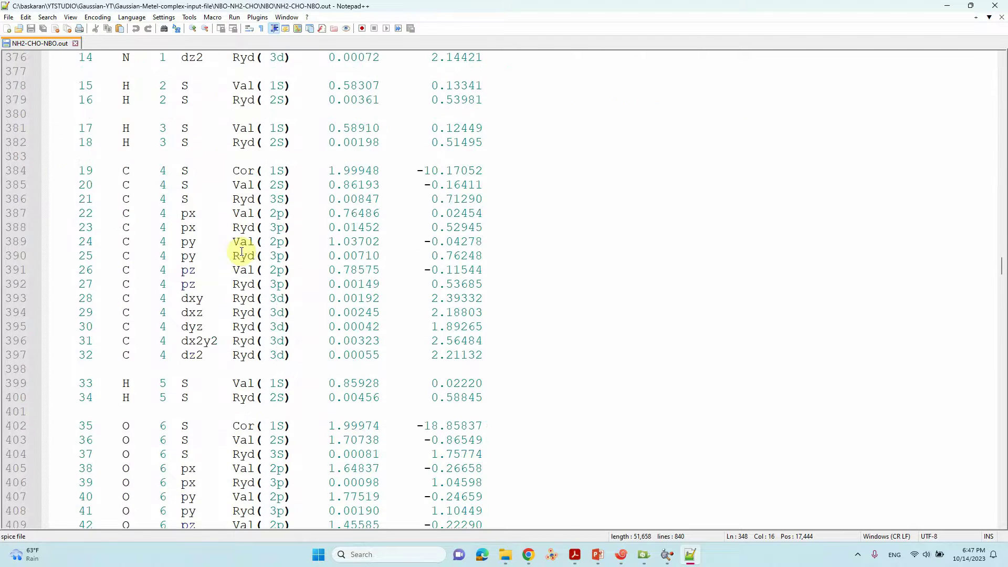
scroll(240, 254, "up", 15)
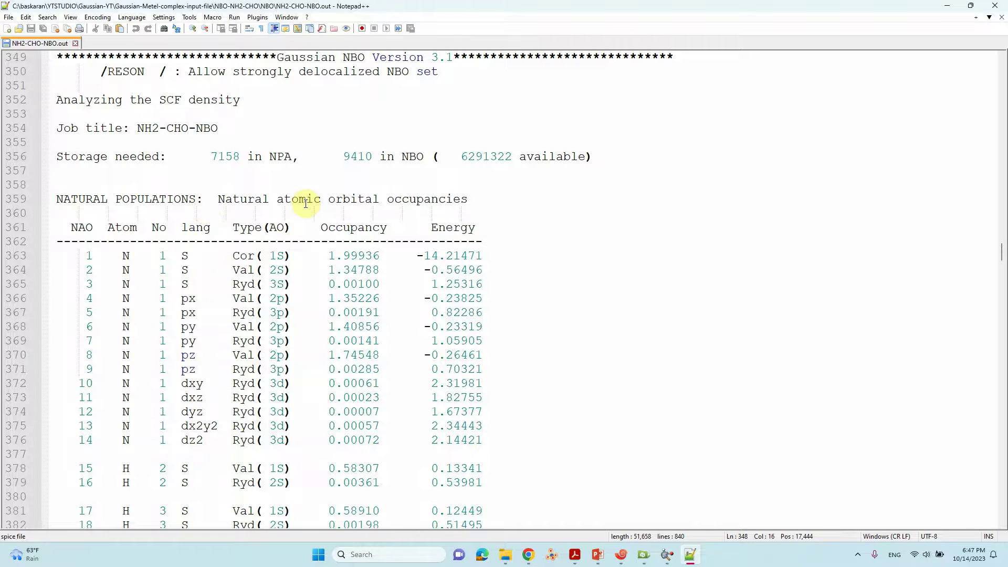
scroll(306, 204, "down", 18)
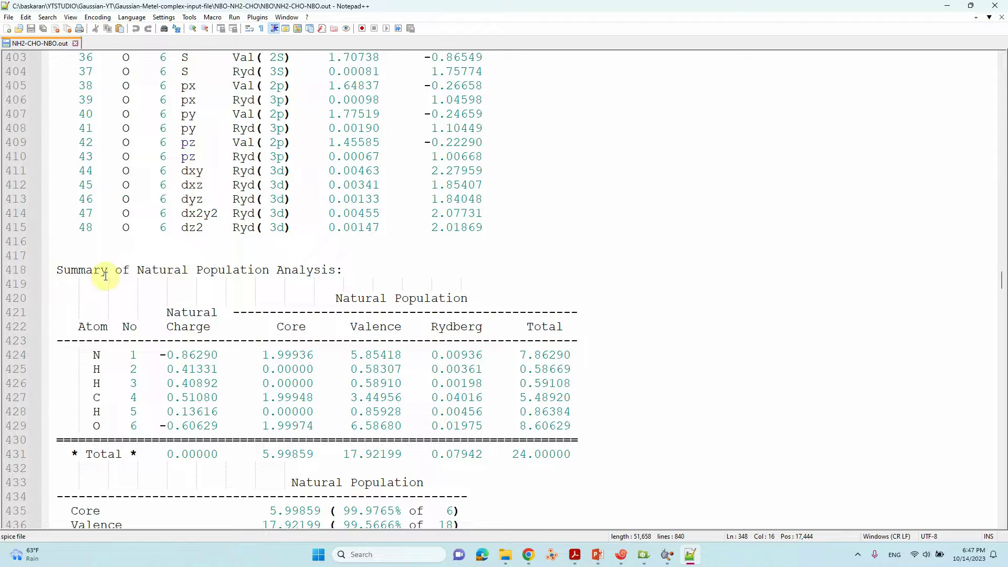
left_click_drag(55, 270, 346, 272)
scroll(347, 272, "down", 4)
scroll(332, 274, "down", 1)
scroll(332, 274, "up", 1)
scroll(330, 270, "up", 2, "ctrl")
scroll(330, 270, "up", 1, "ctrl")
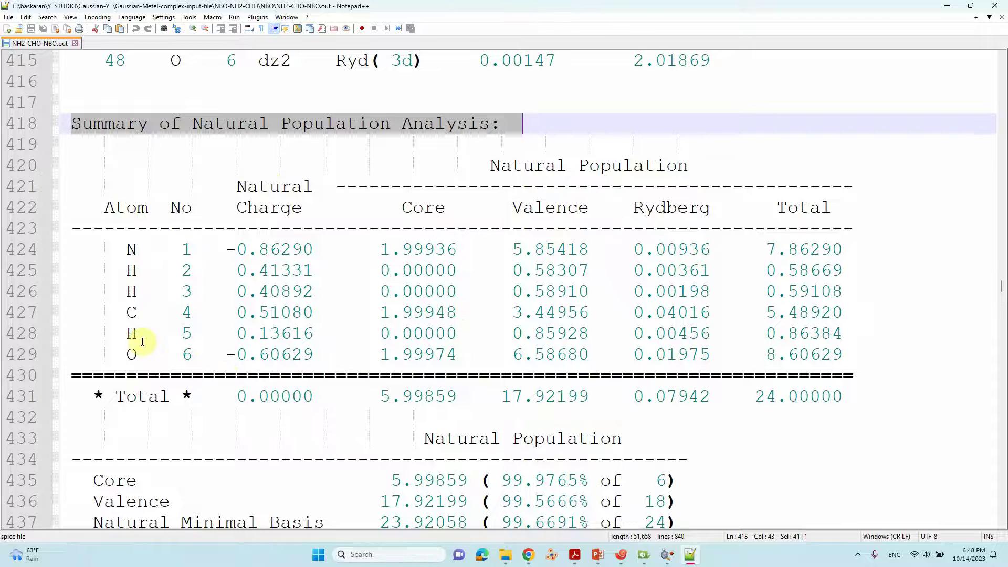
Highlight carbon's row C 4 with natural charge 0.51080 and core 1.99948.
left_click_drag(129, 313, 188, 315)
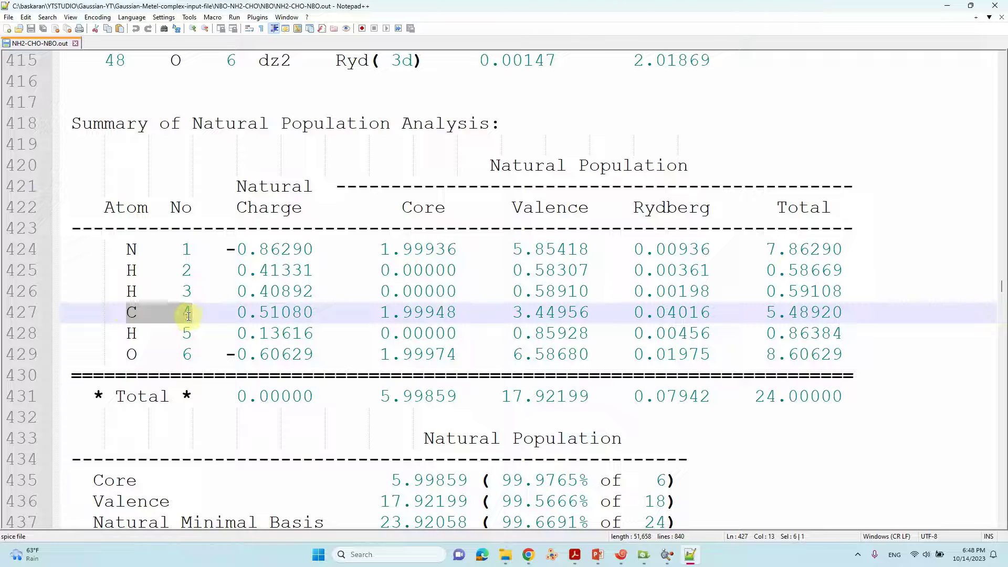
double_click(188, 313)
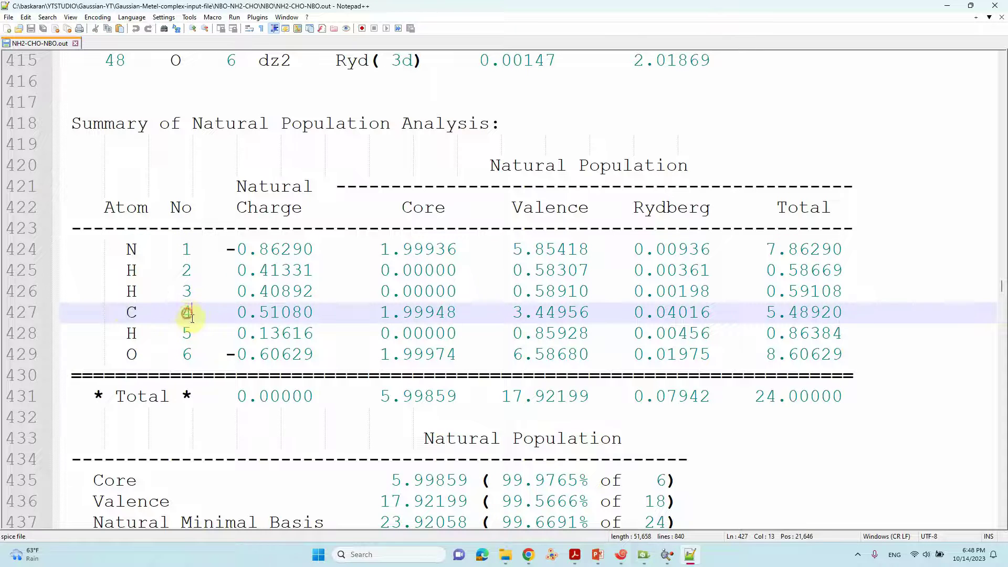
left_click_drag(236, 313, 315, 312)
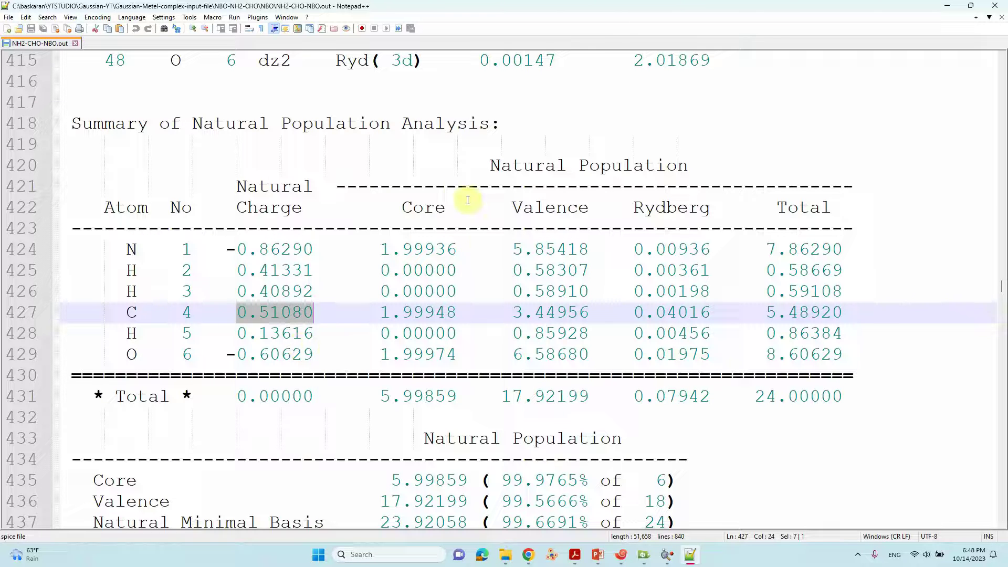
left_click_drag(381, 313, 455, 314)
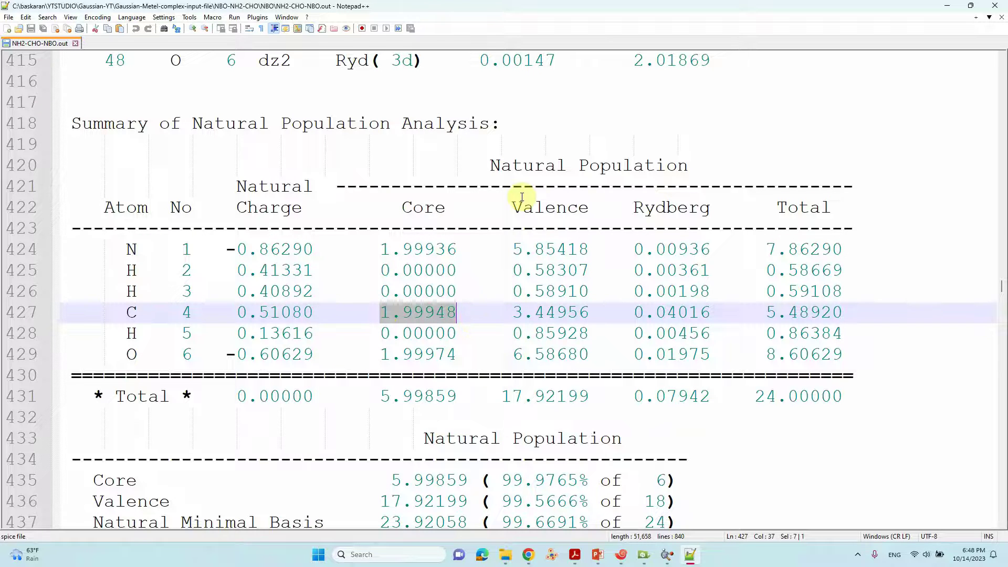
left_click(517, 312)
Highlight carbon's Rydberg 0.04016 and total 5.48920, and copy valence 3.44956.
left_click_drag(590, 312, 510, 314)
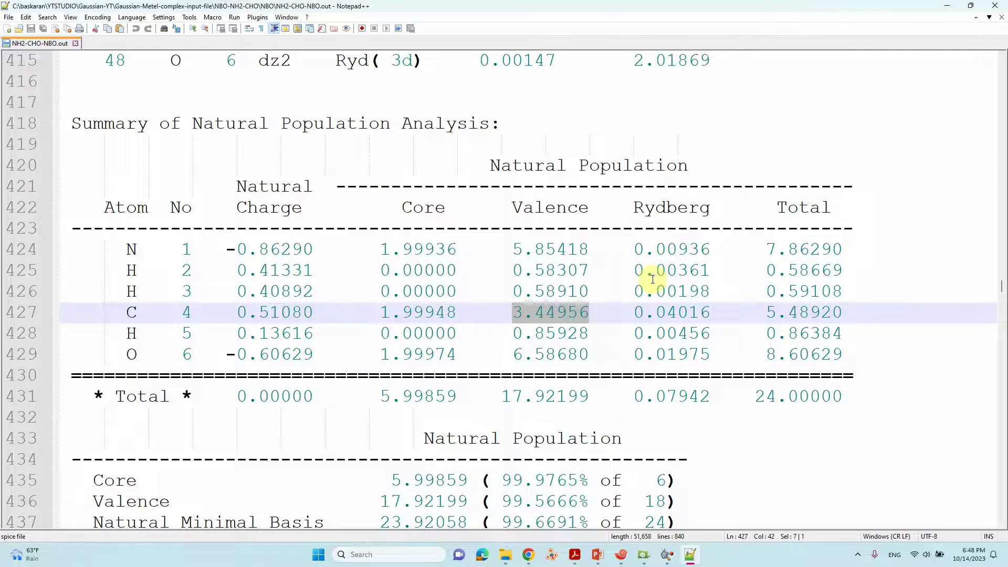
left_click_drag(635, 313, 700, 313)
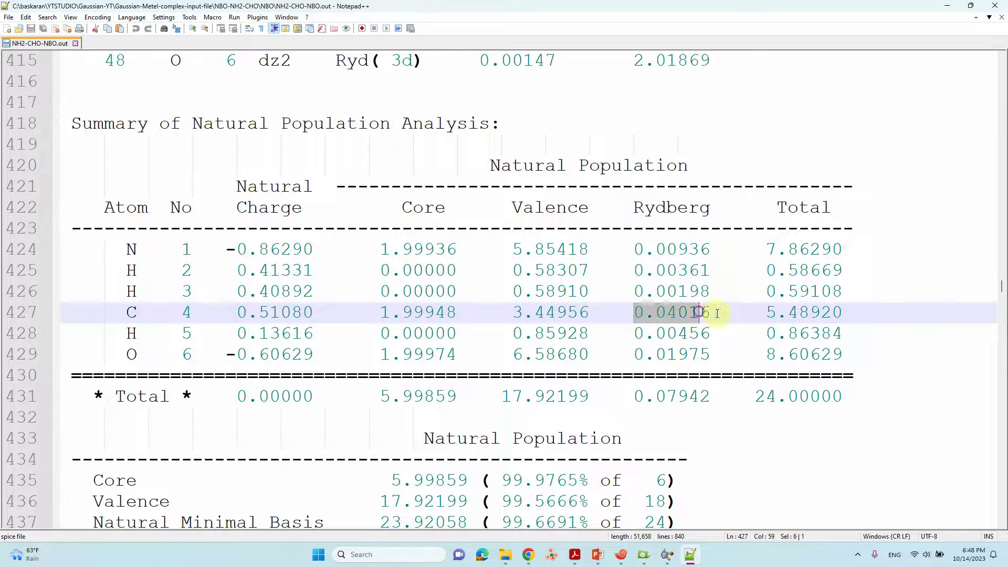
left_click_drag(766, 313, 840, 312)
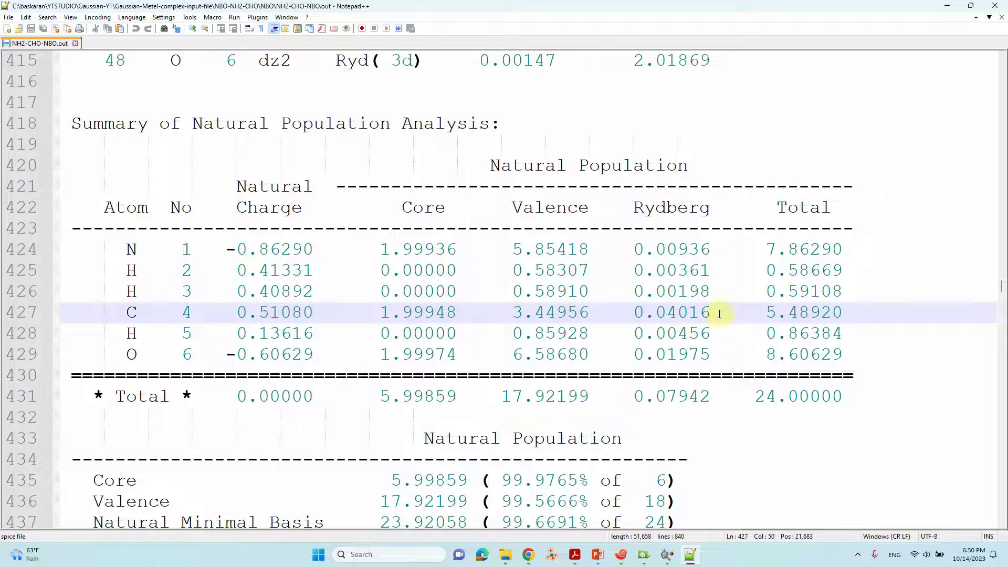
left_click_drag(513, 314, 590, 314)
key("ctrl+c")
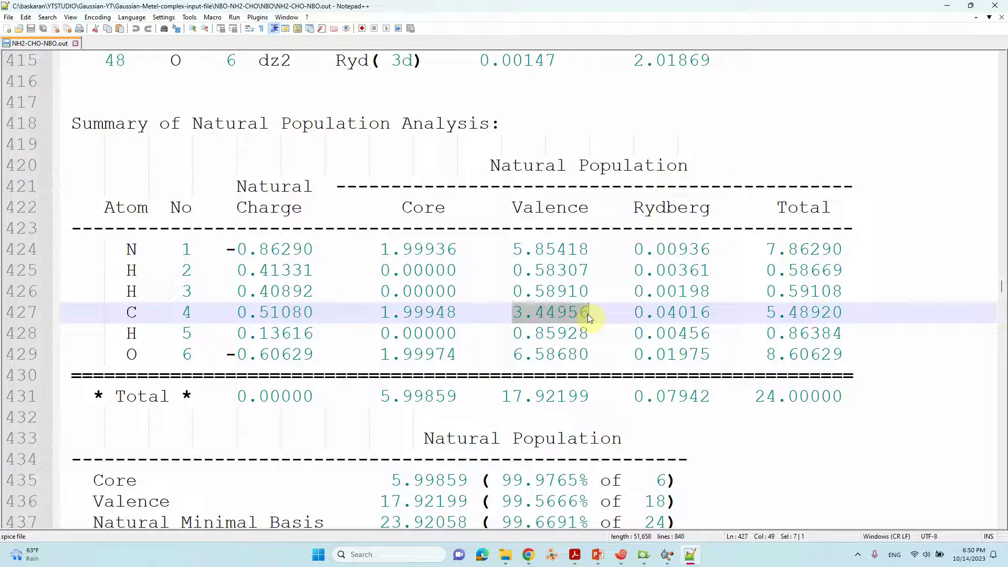
left_click(428, 551)
Launch Calculator via 'cal', paste 3.44956 and start an addition.
type("cal")
key("Return")
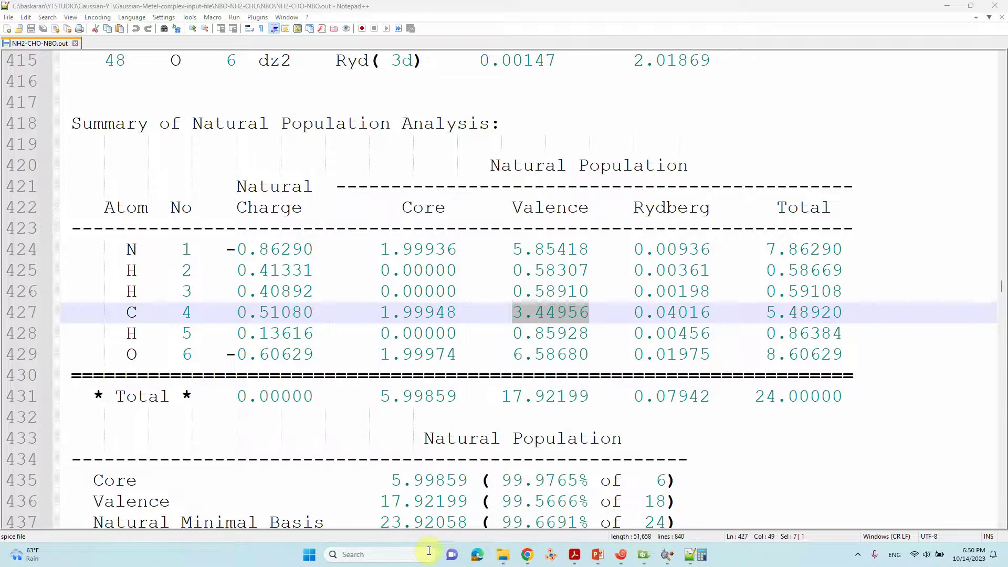
key("ctrl+v")
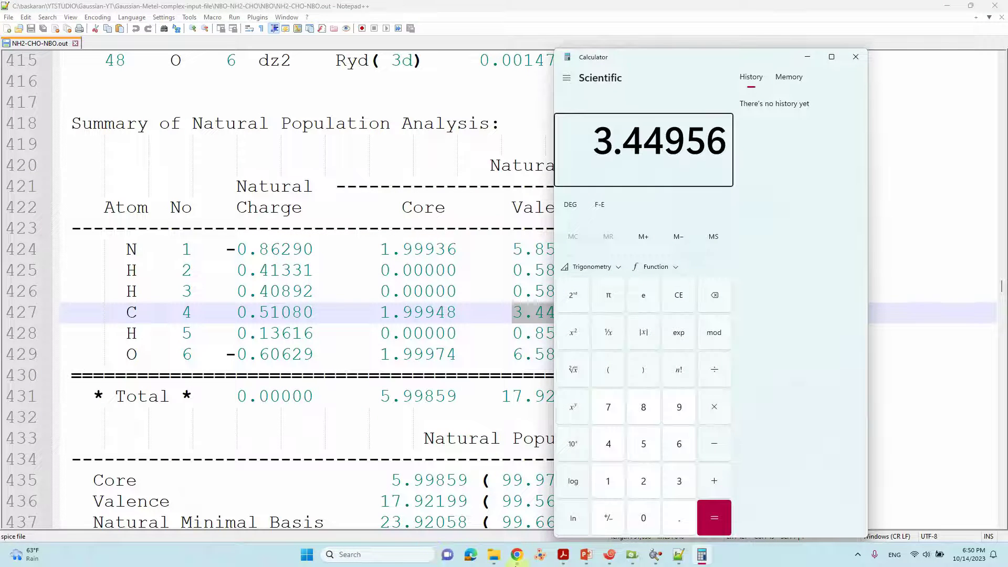
left_click(714, 481)
Copy carbon's Rydberg 0.04016 into Calculator and sum to 3.48972.
left_click(513, 333)
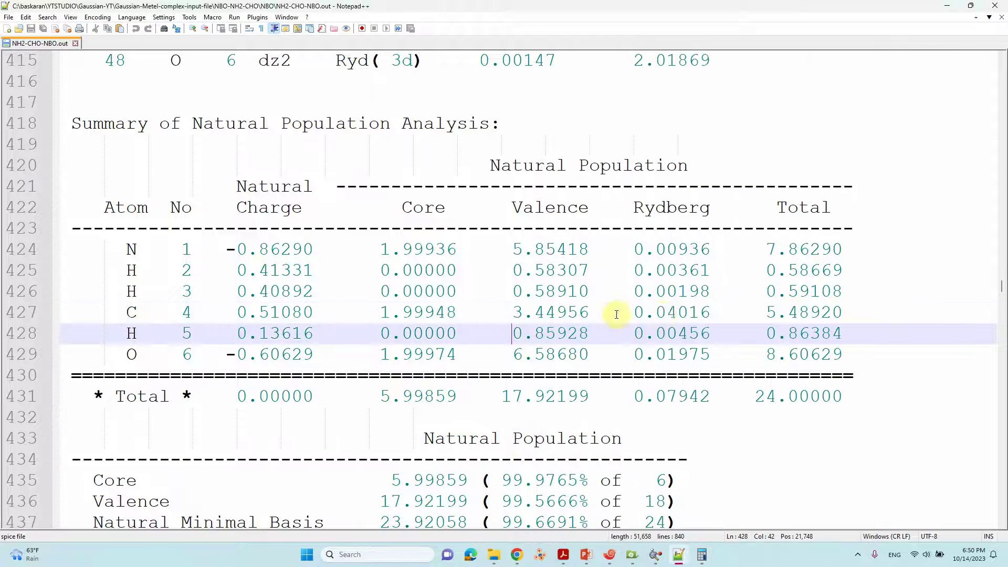
double_click(637, 312)
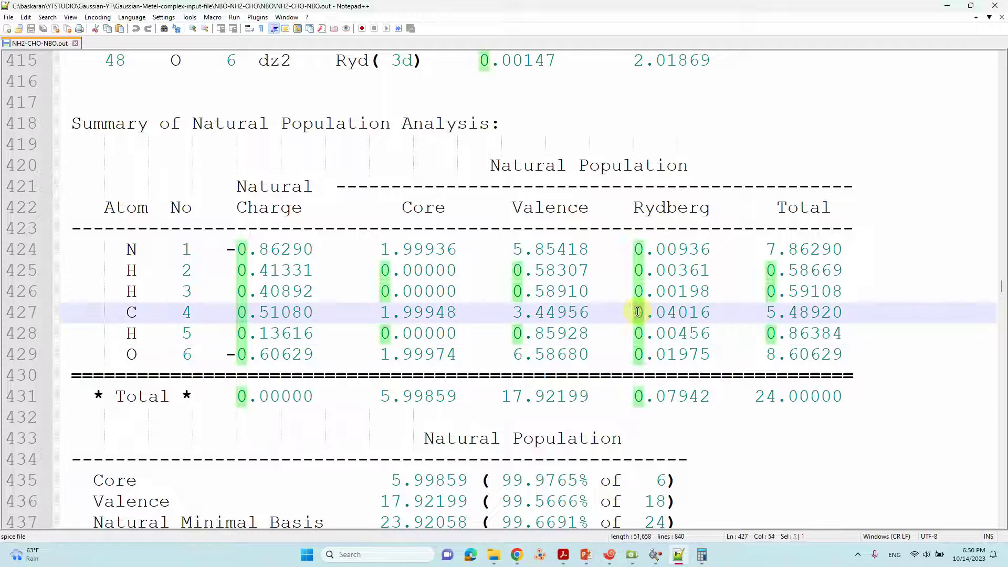
left_click_drag(638, 312, 710, 311)
key("ctrl+c")
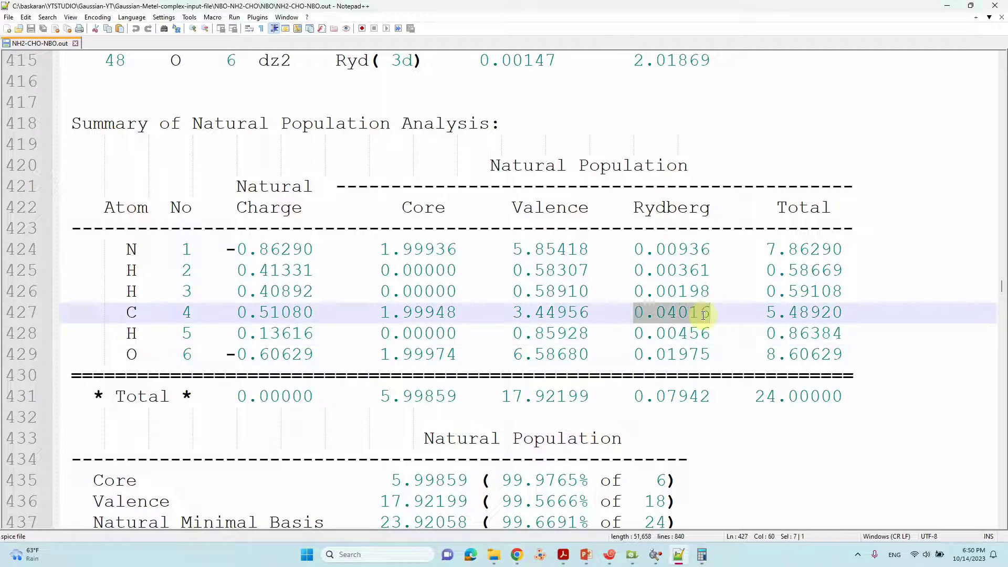
left_click(702, 554)
key("ctrl+v")
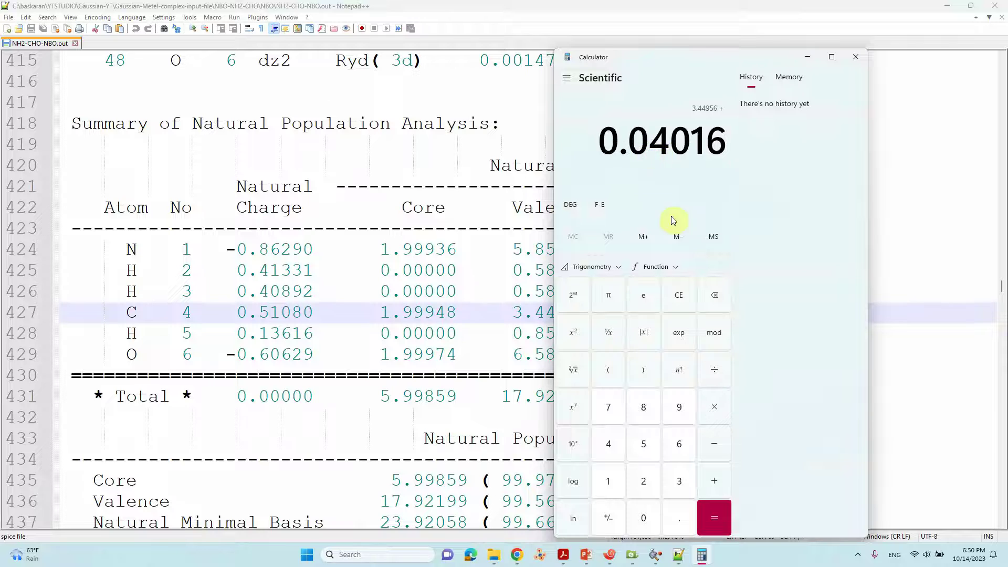
left_click(710, 519)
Subtract 4 to get -0.51028 and compare it with carbon's charge.
left_click_drag(598, 140, 746, 154)
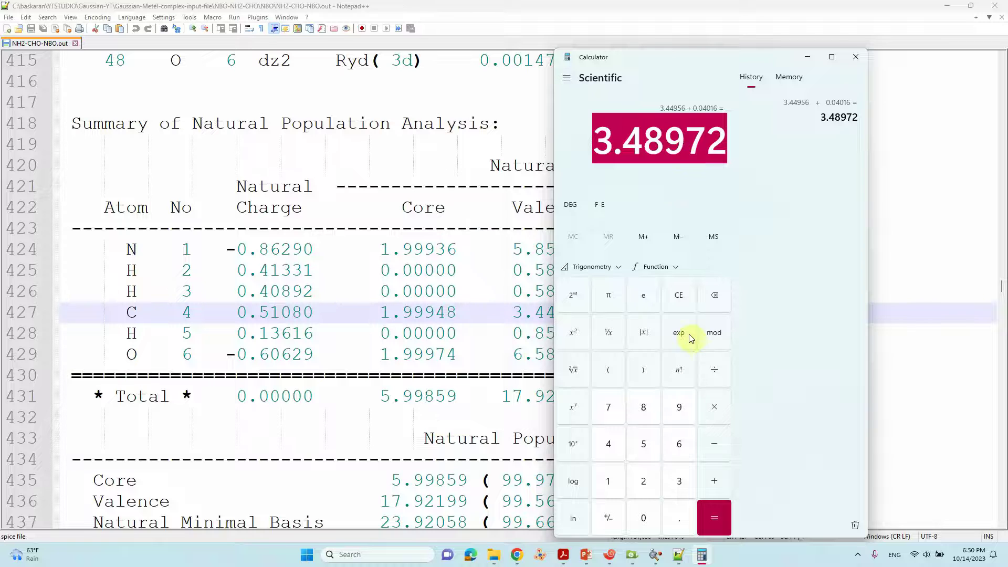
left_click(717, 446)
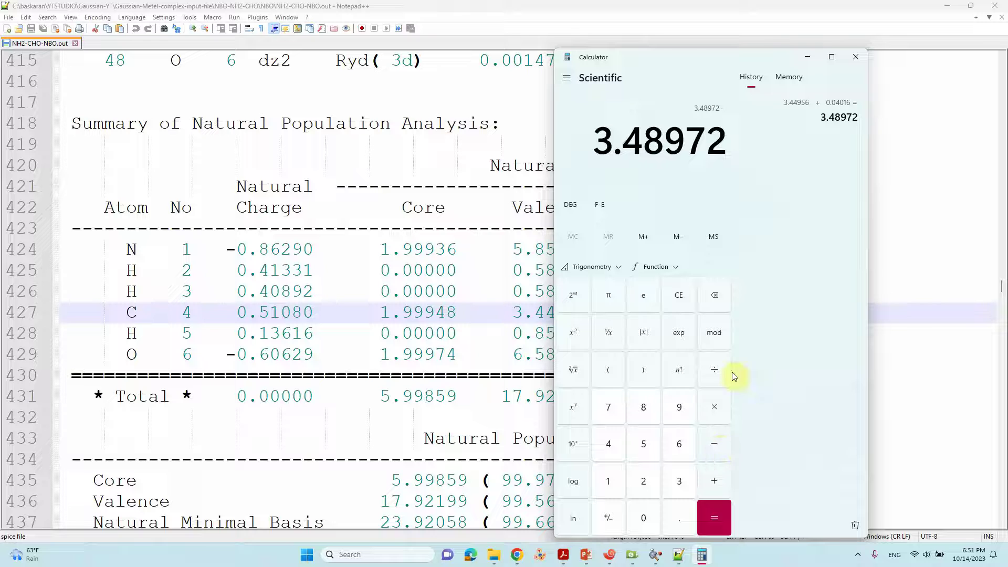
left_click(608, 444)
left_click(712, 518)
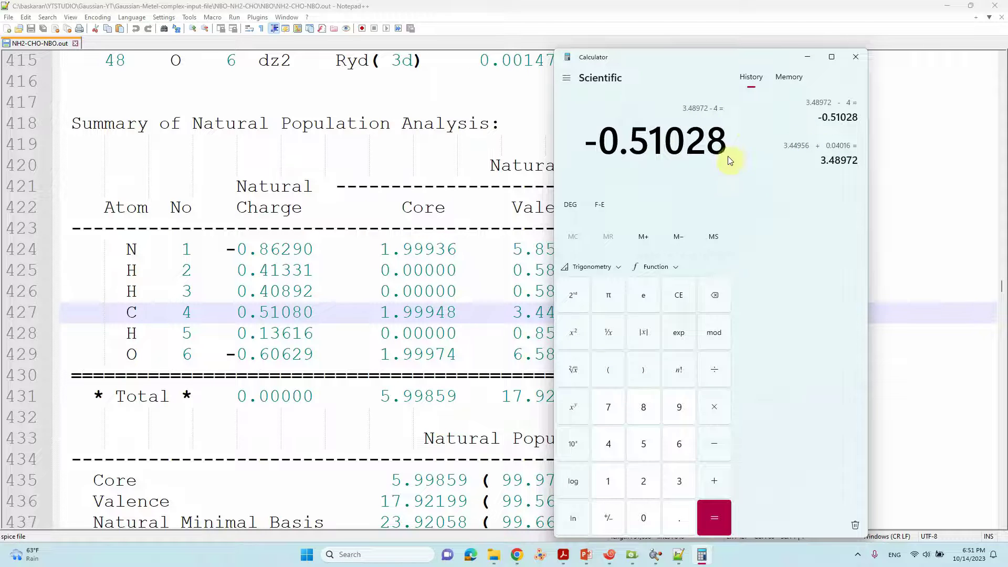
left_click(246, 314)
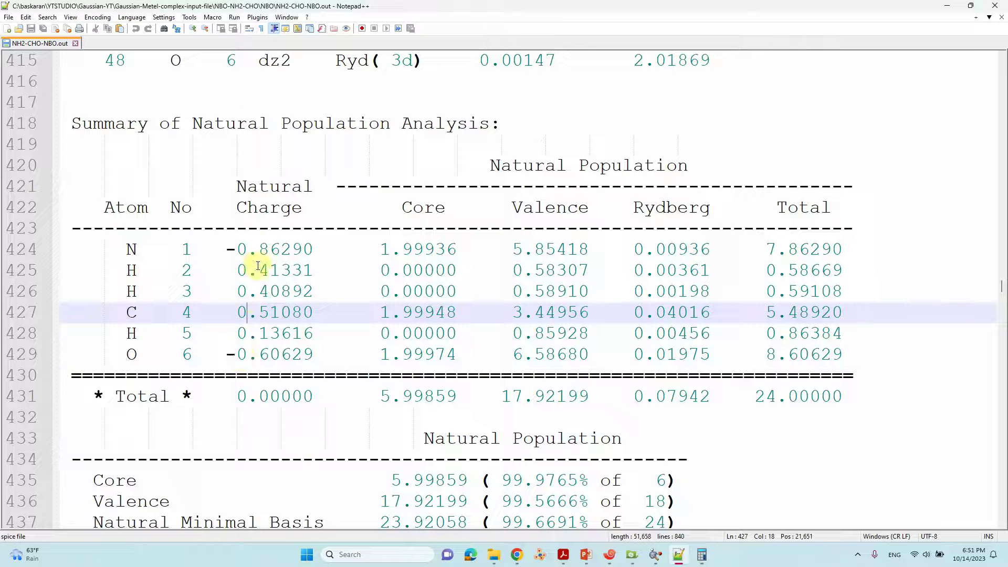
Copy nitrogen's valence population 5.85418 into a cleared Calculator.
left_click(184, 313)
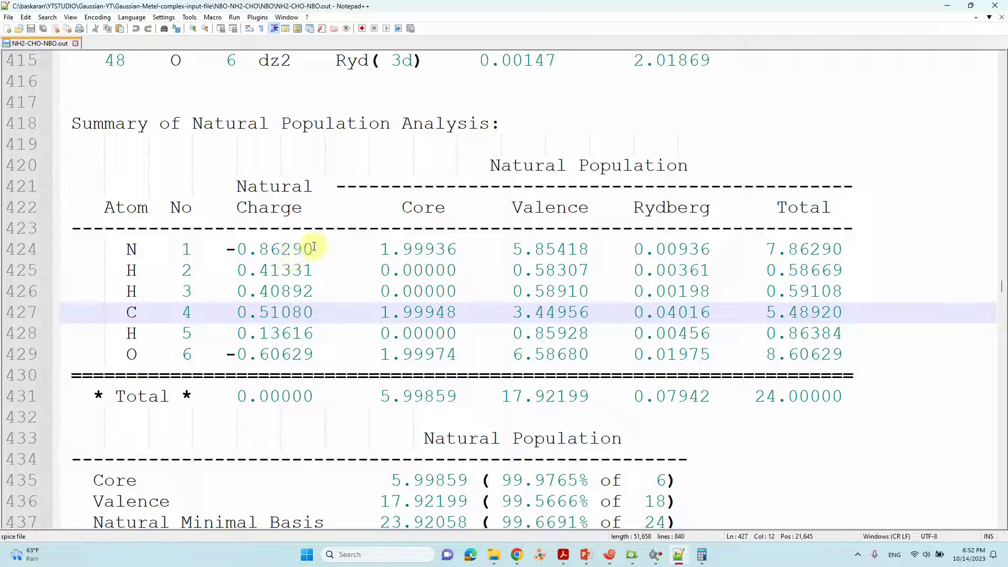
left_click_drag(517, 249, 696, 251)
double_click(637, 250)
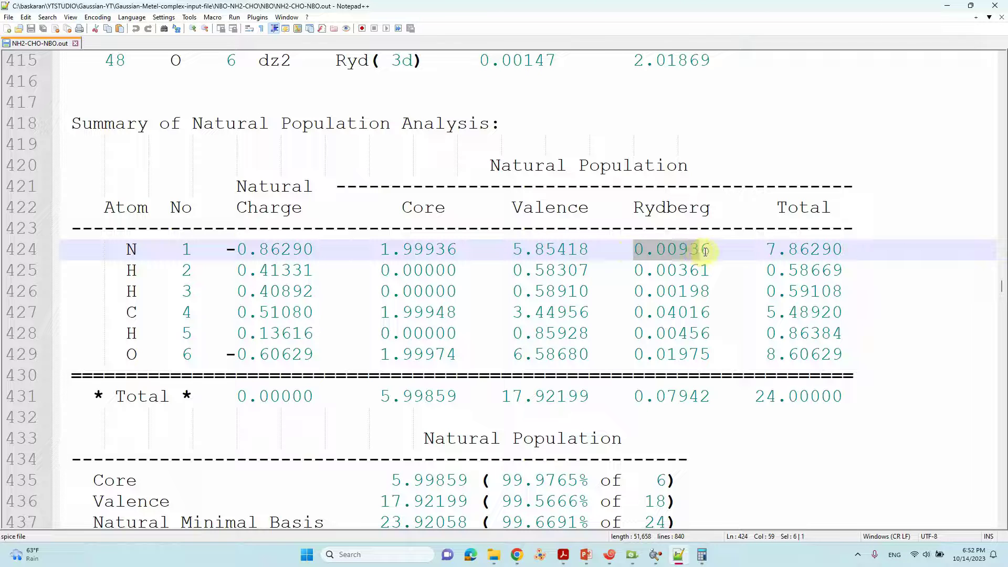
left_click_drag(516, 250, 587, 256)
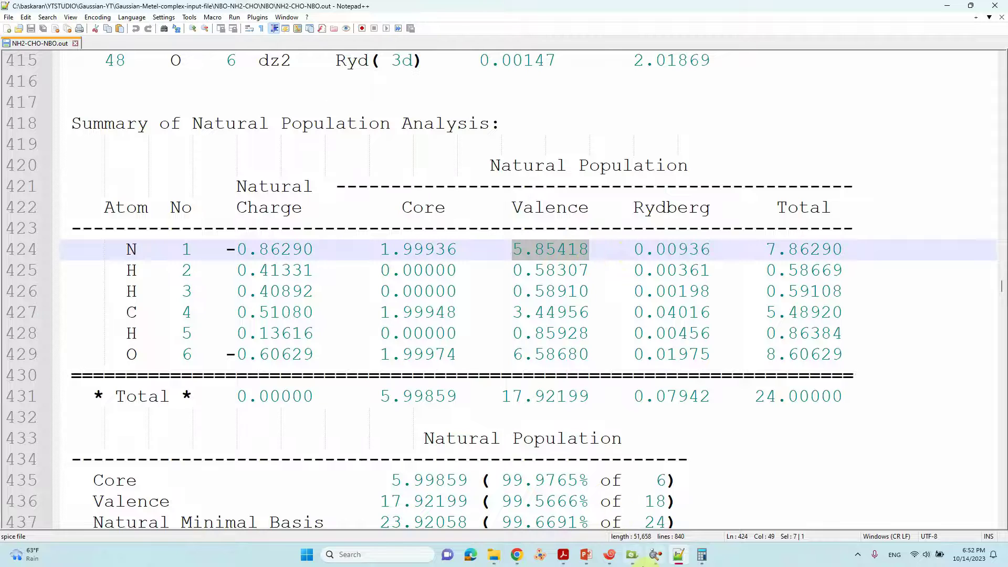
left_click(702, 554)
left_click(680, 295)
type("5.85418")
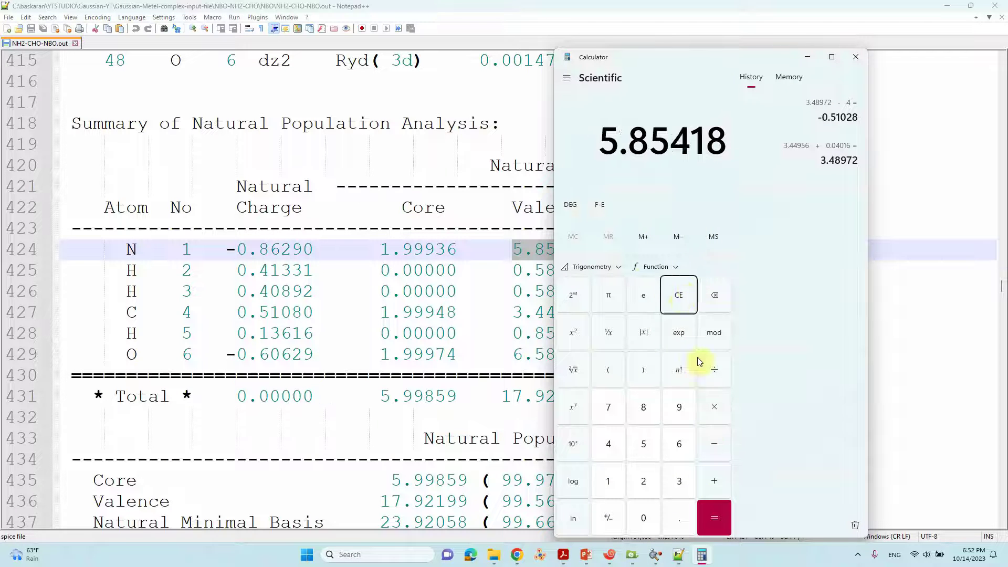
Add nitrogen's Rydberg population 0.00936 to get 5.86354.
left_click(489, 272)
left_click_drag(634, 251, 708, 259)
key("ctrl+c")
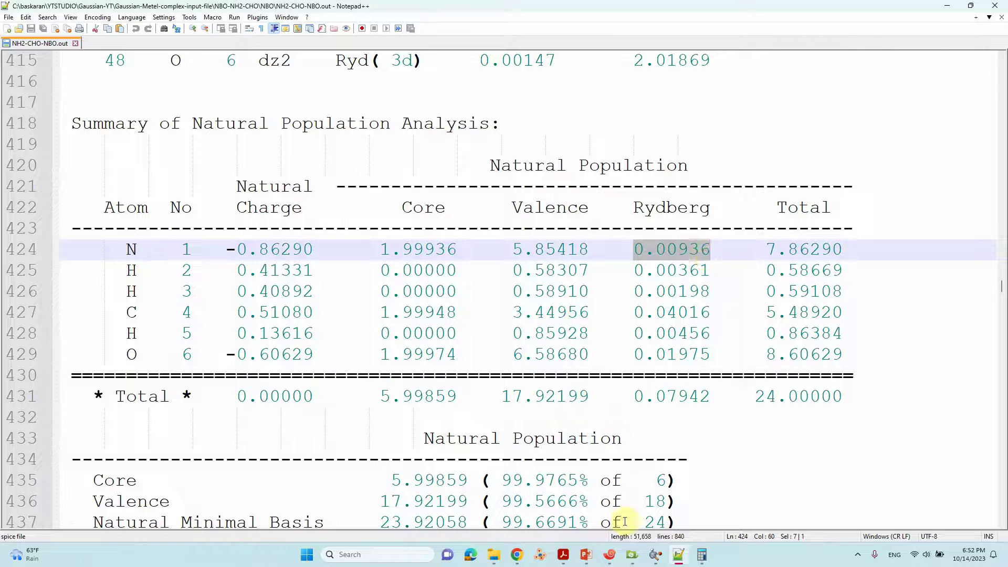
left_click(701, 554)
left_click(714, 481)
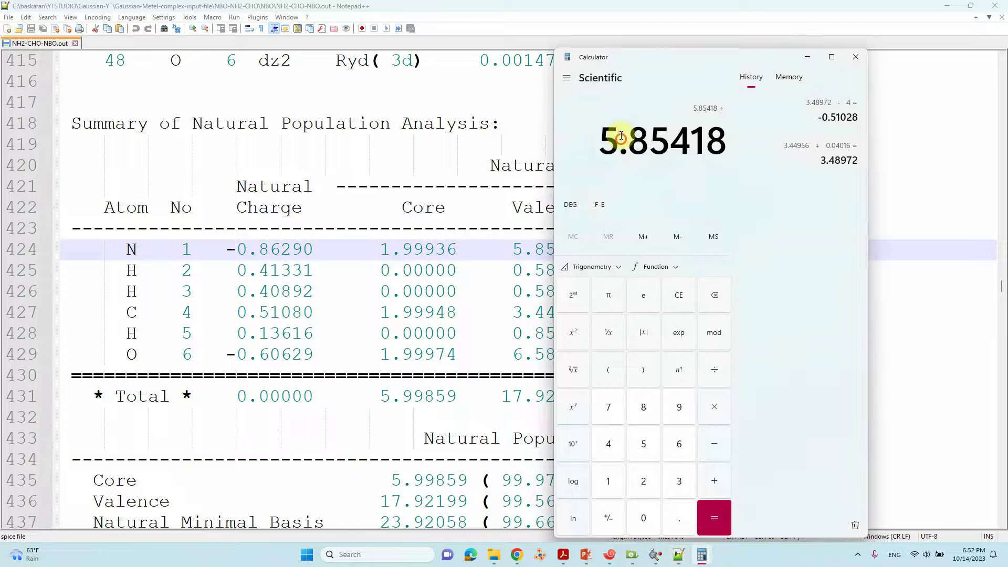
key("ctrl+v")
left_click(712, 520)
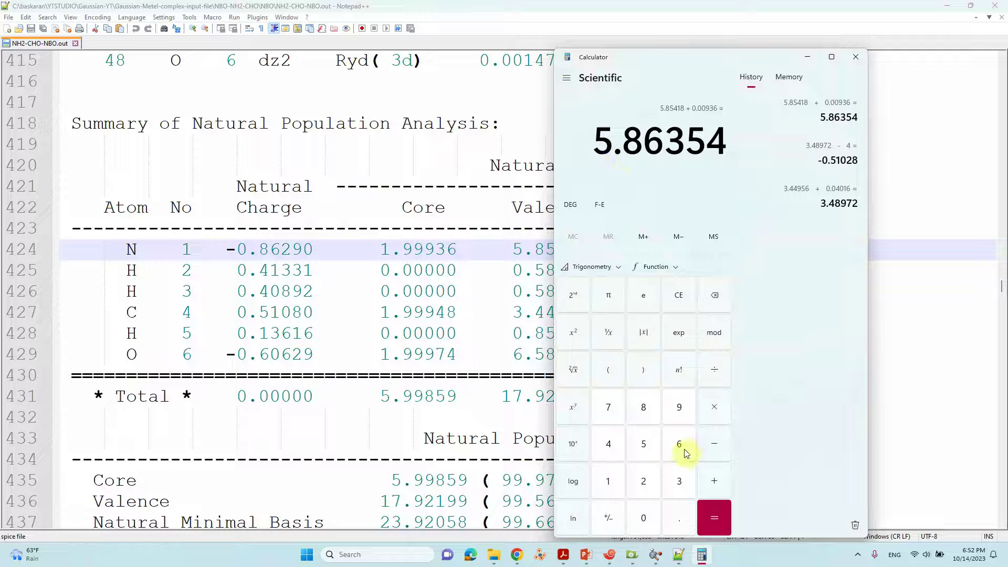
Subtract 5 from 5.86354 to get nitrogen's charge magnitude 0.86354.
left_click(706, 445)
left_click_drag(677, 63, 722, 96)
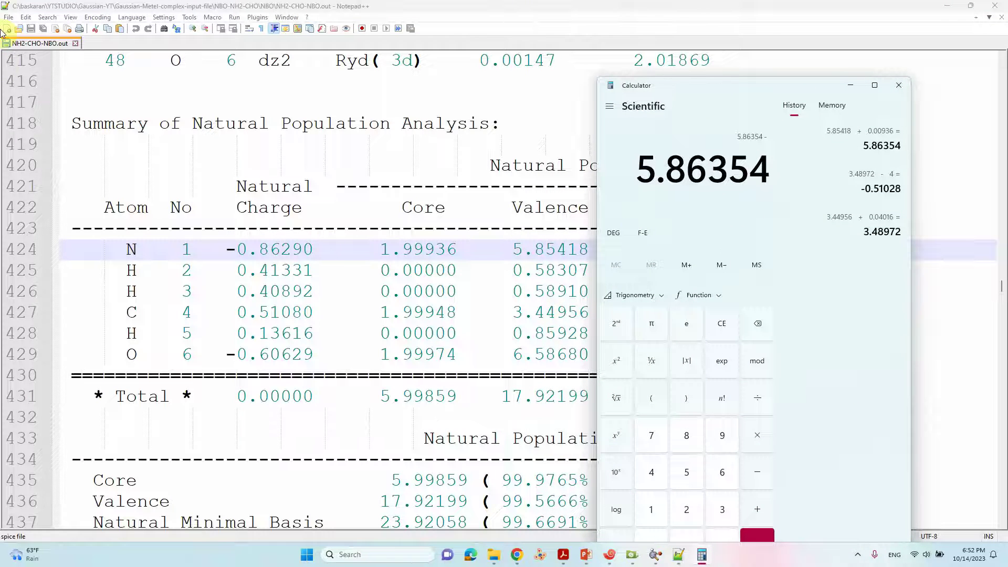
left_click_drag(704, 88, 695, 70)
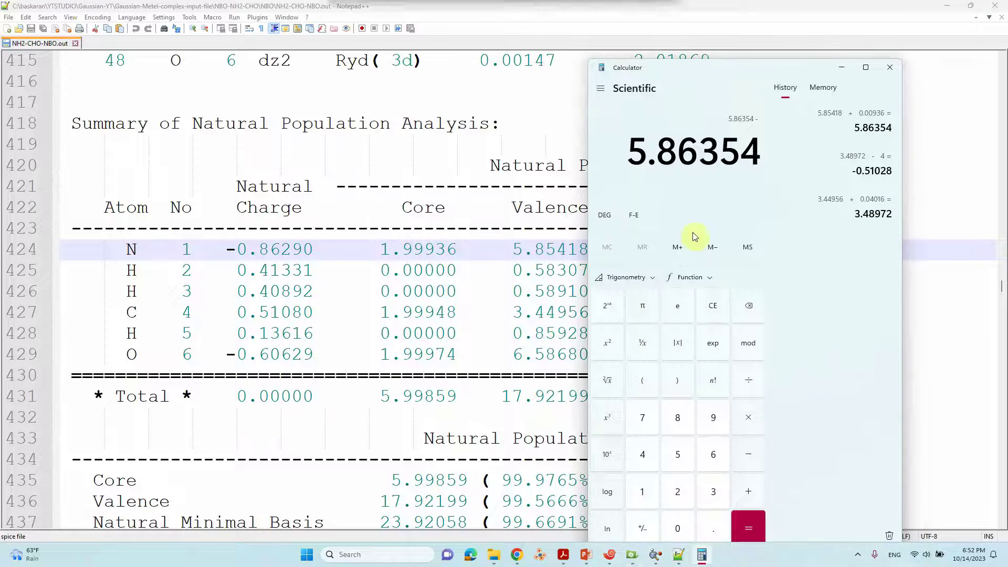
left_click(679, 456)
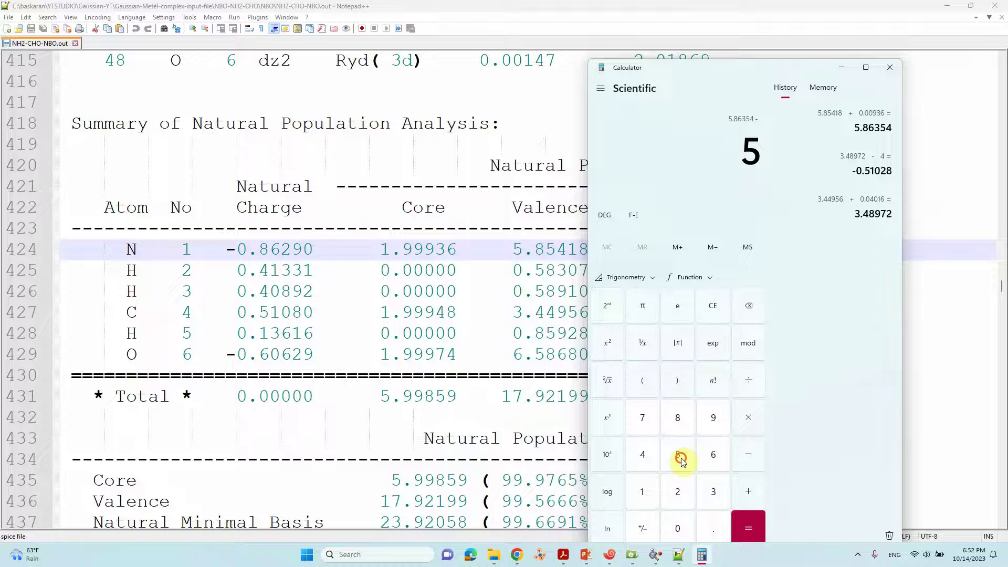
left_click(748, 529)
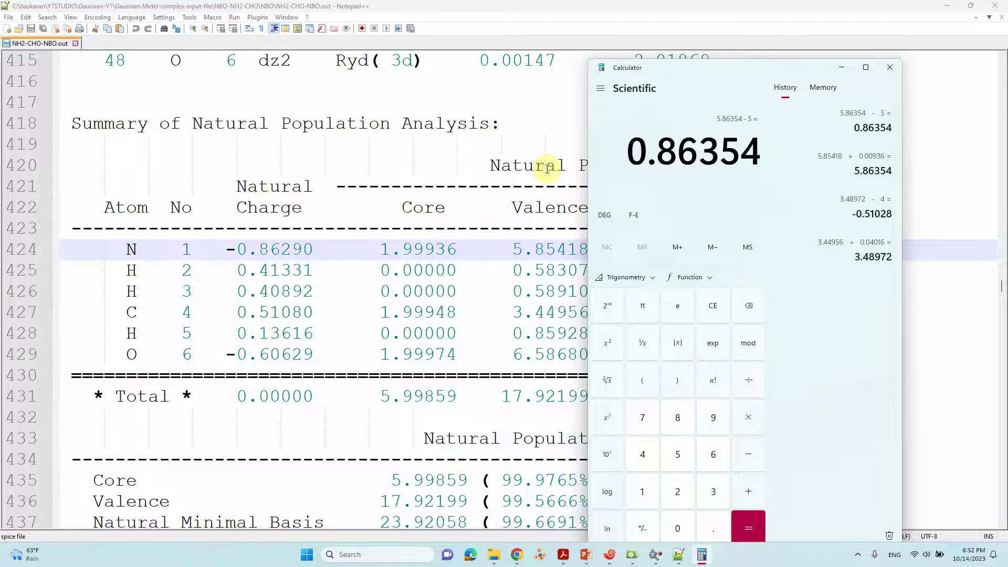
Copy oxygen's valence population 6.58680 from the NBO output into a cleared Calculator.
left_click(244, 355)
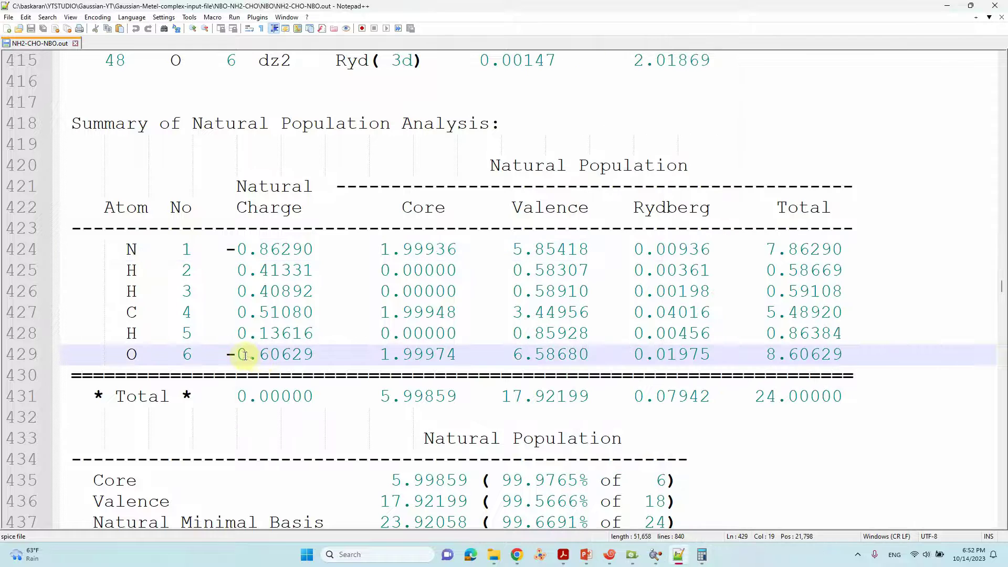
left_click(241, 355)
left_click_drag(513, 354, 594, 357)
key("ctrl+c")
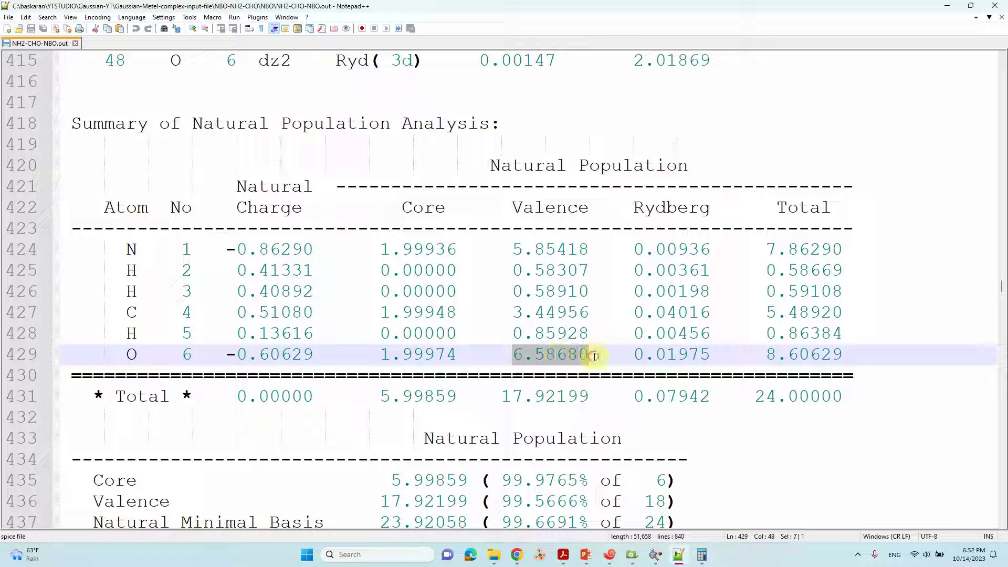
left_click(702, 555)
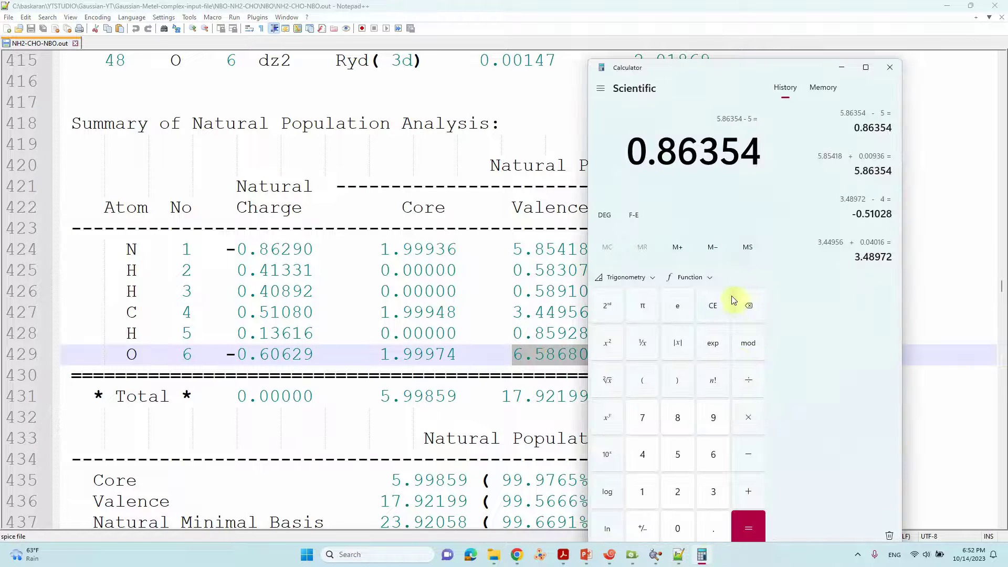
left_click(713, 305)
key("ctrl+v")
Add oxygen's Rydberg population 0.01975 to get 6.60655.
left_click(756, 496)
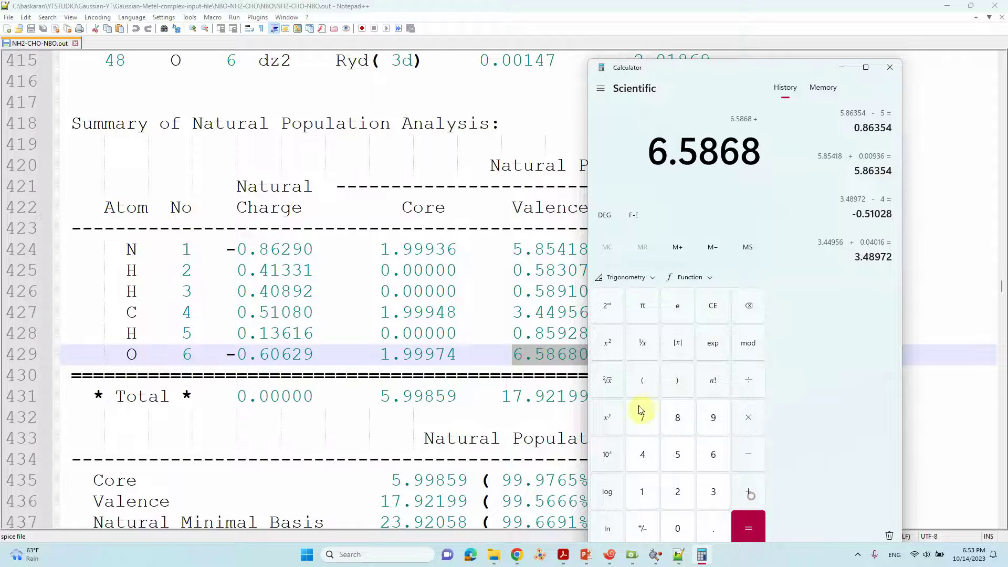
left_click(557, 334)
left_click_drag(633, 355, 710, 355)
key("ctrl+c")
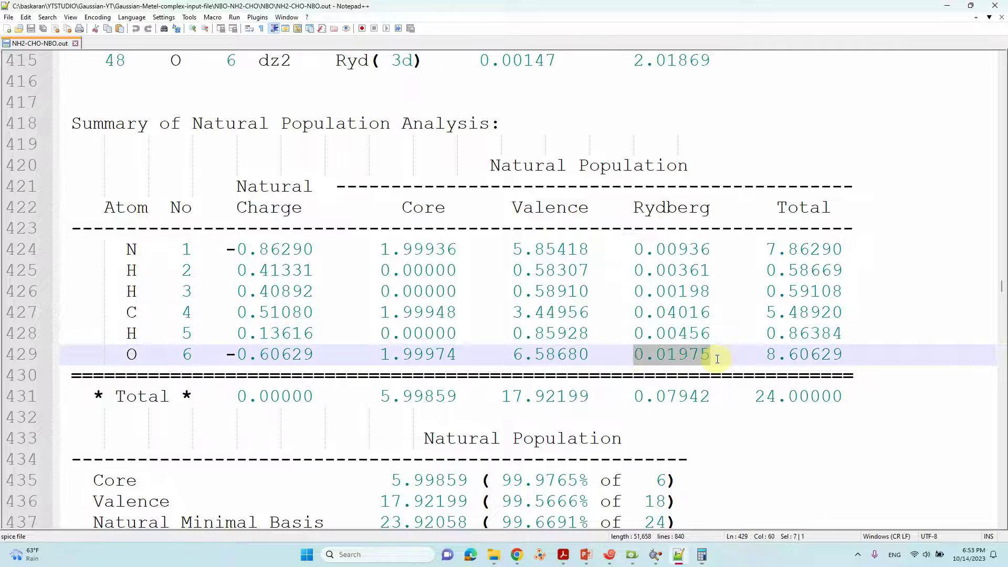
left_click(701, 554)
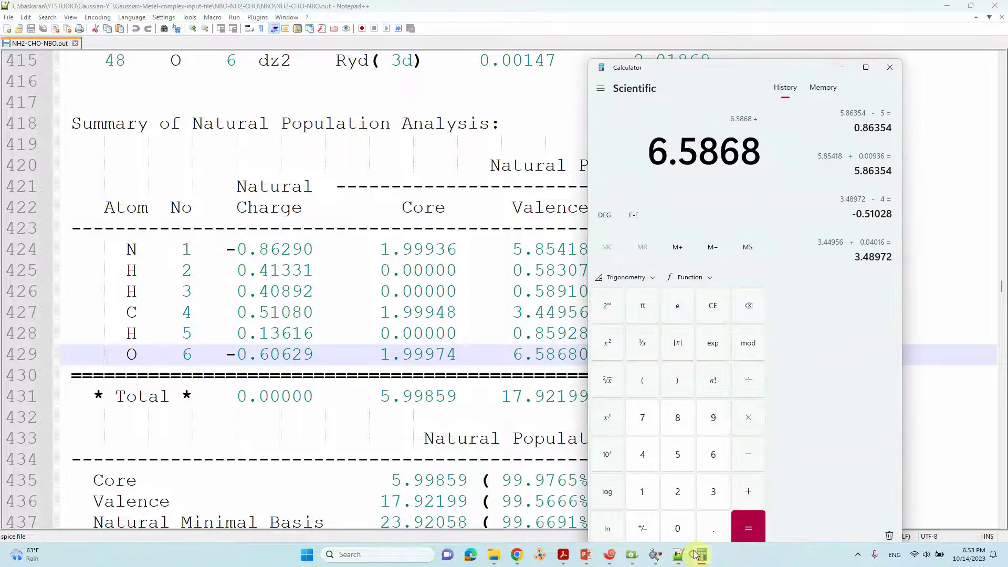
key("ctrl+v")
left_click(757, 527)
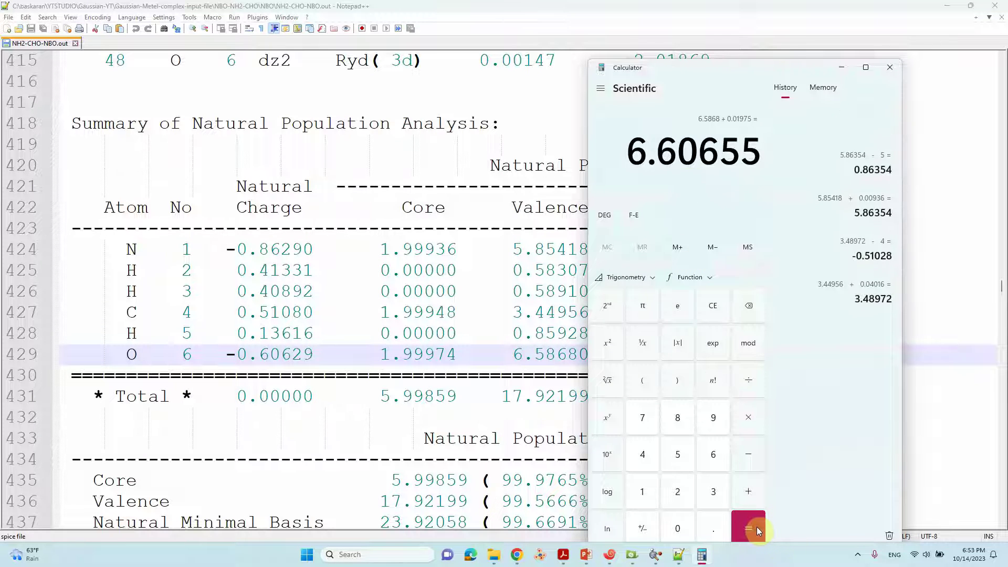
Subtract 6 to get 0.60655 and compare it with oxygen's −0.60629 natural charge.
left_click(749, 455)
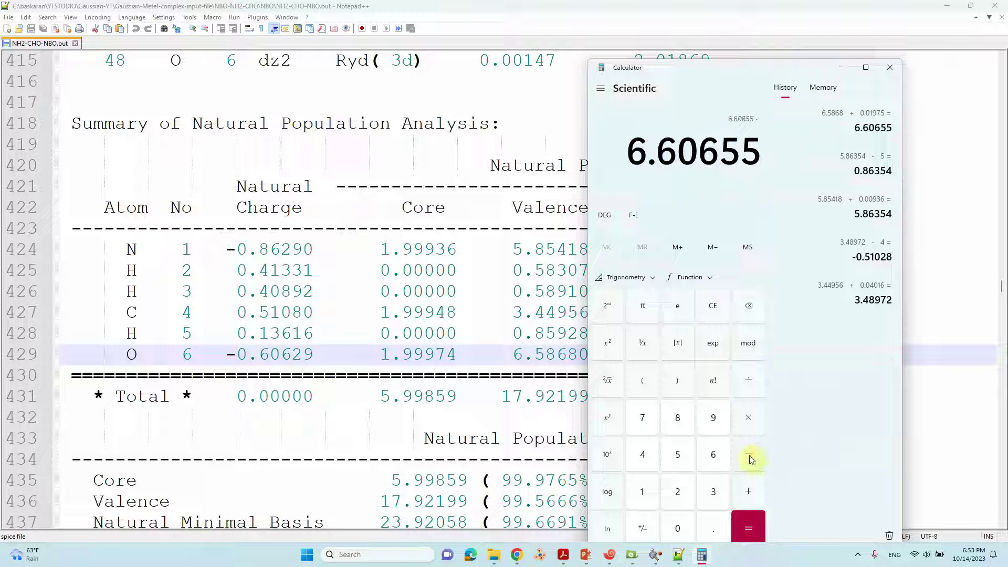
left_click(714, 456)
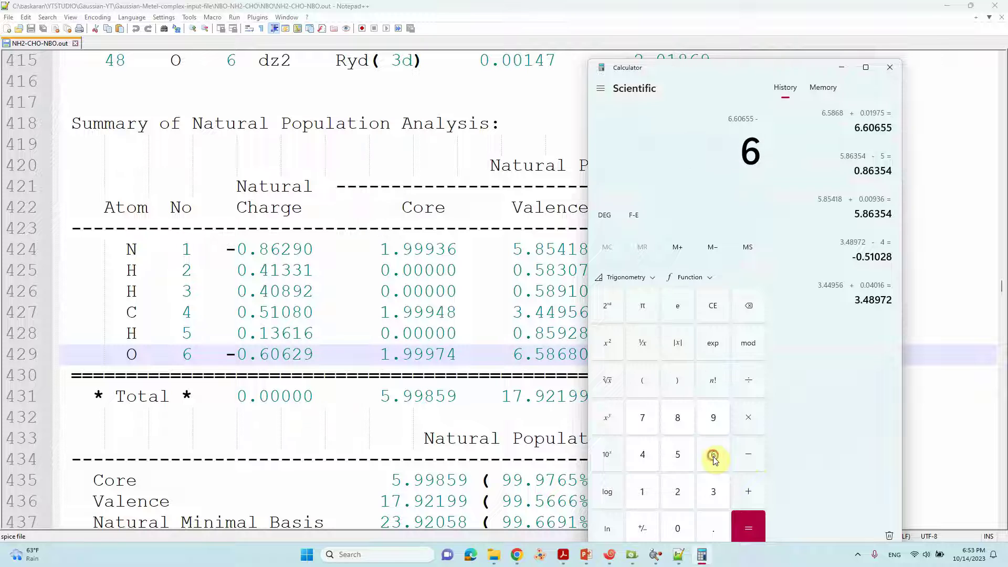
left_click(745, 525)
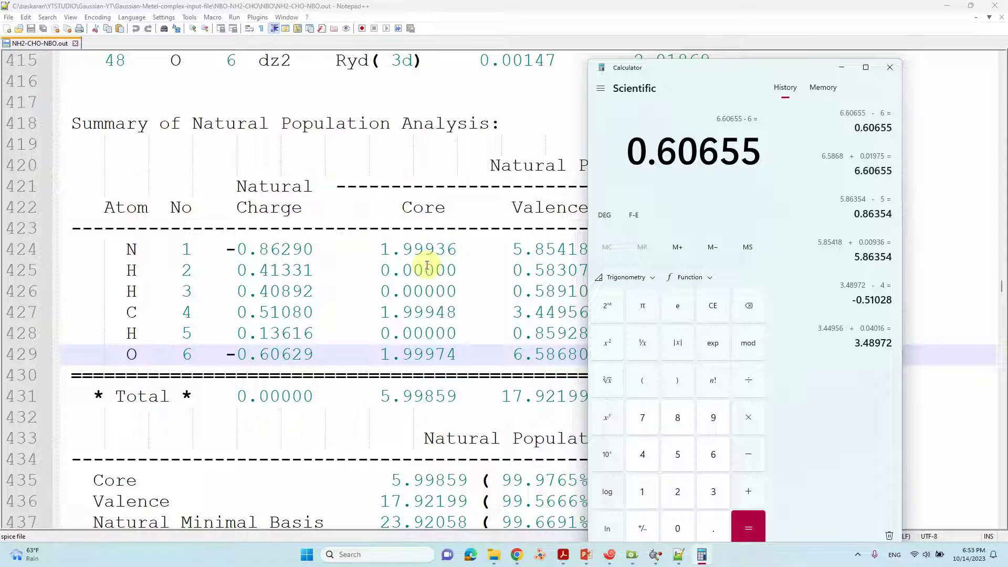
left_click(274, 355)
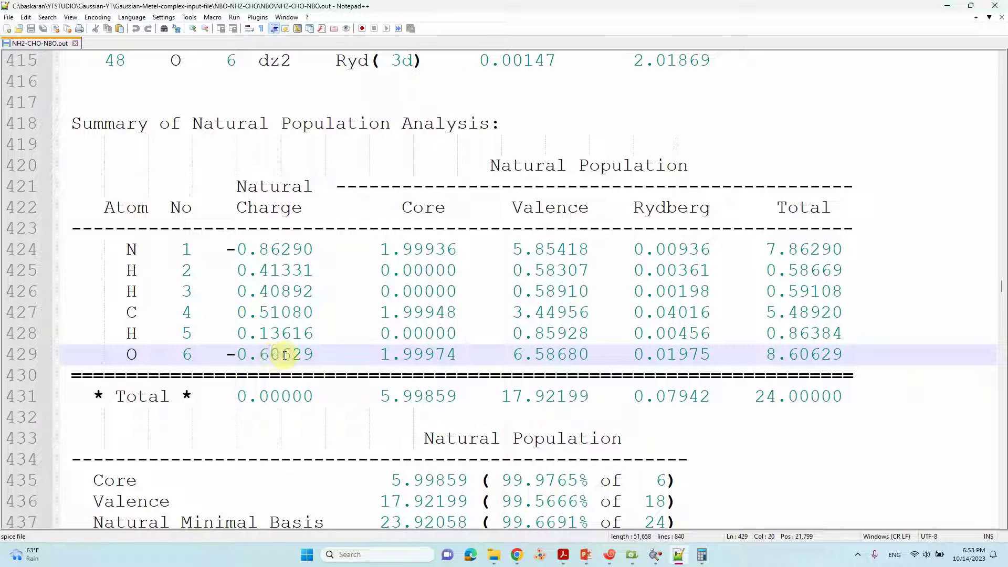
left_click(257, 397)
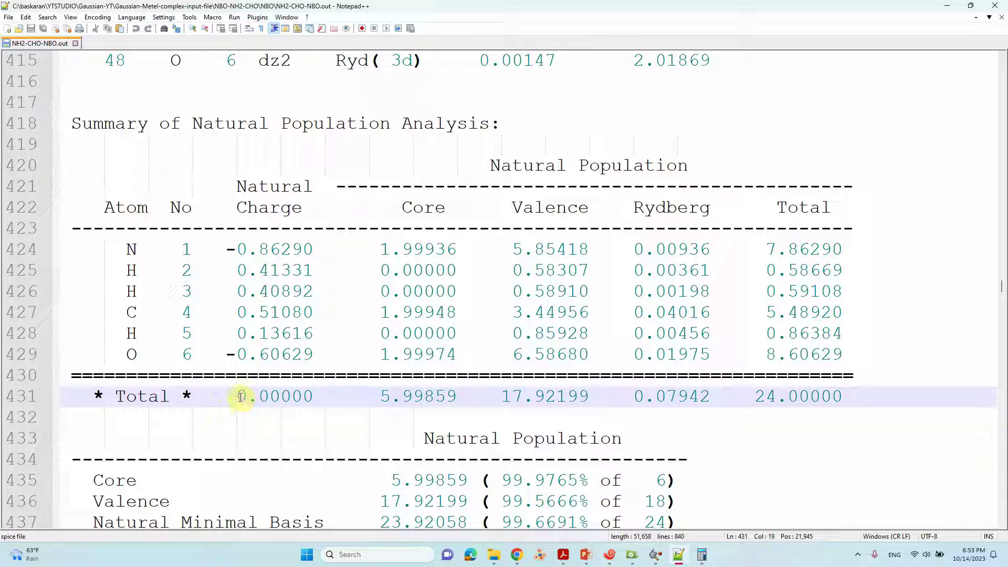
left_click_drag(233, 401, 312, 402)
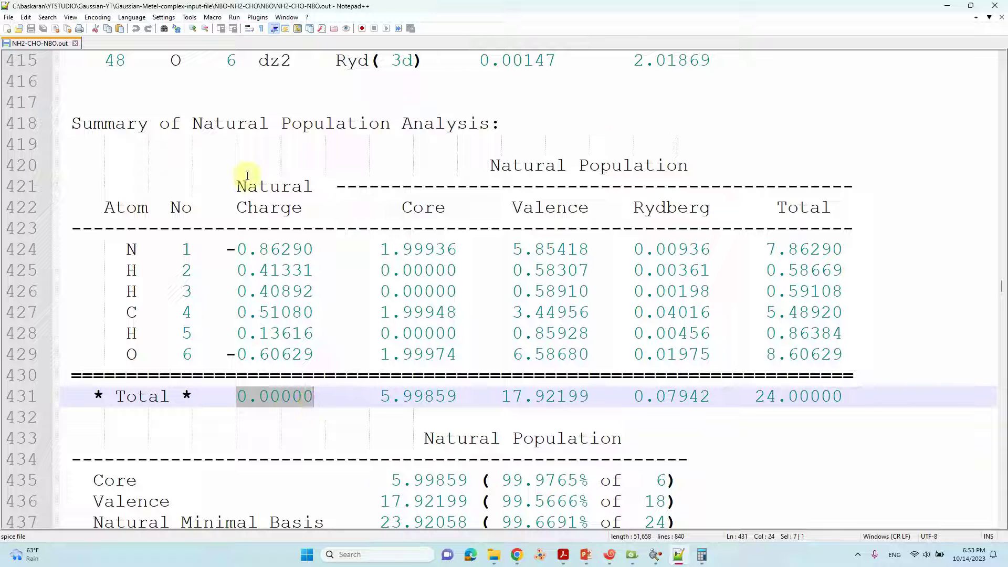
left_click_drag(755, 398, 838, 400)
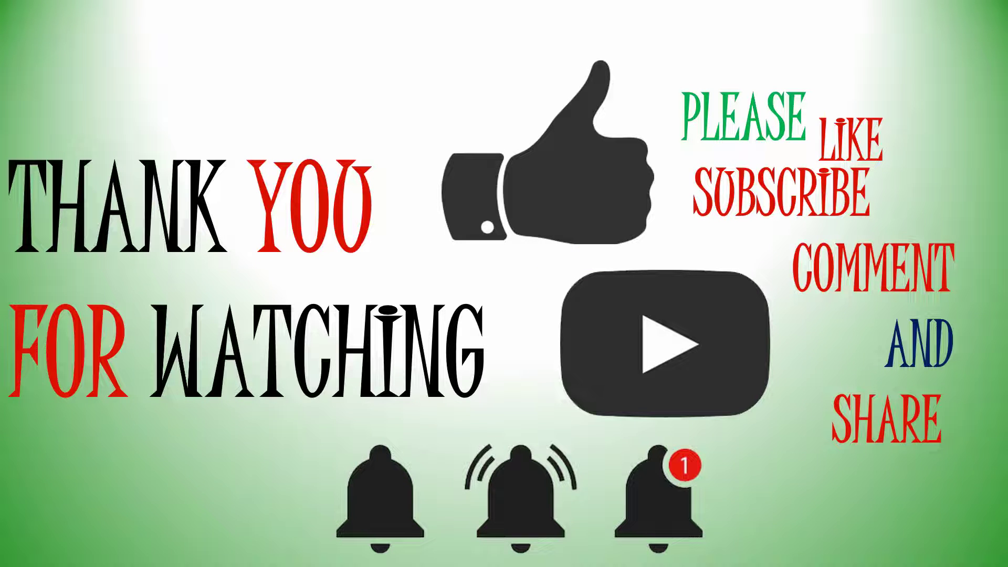
Advance from the like-and-subscribe card to the hand-lettered Thank You slide.
left_click(680, 439)
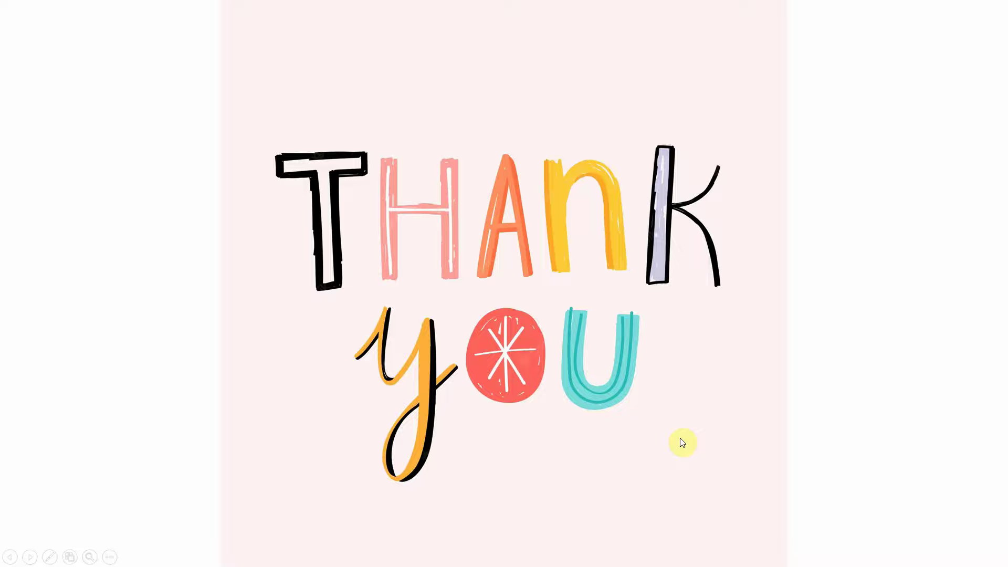